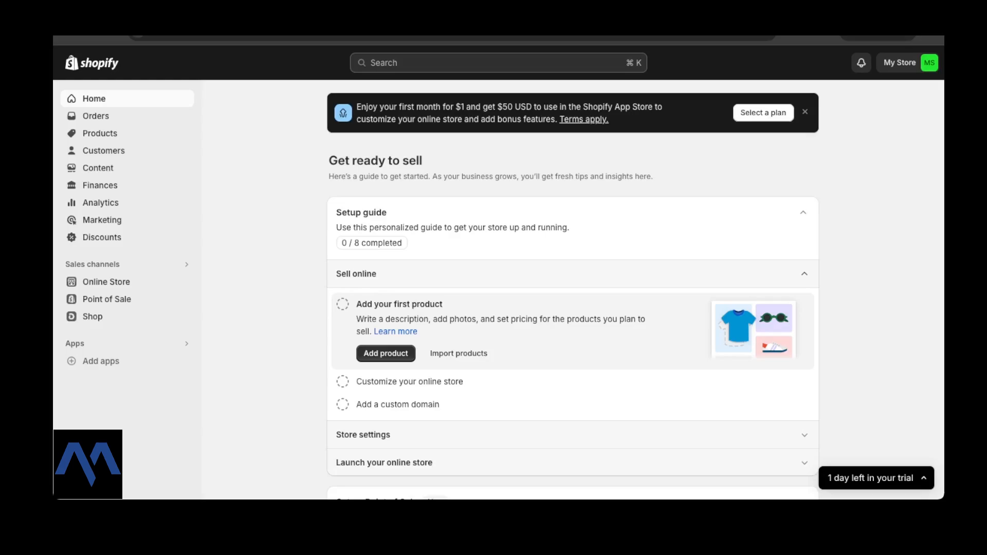
# Go to Settings and review the Store details: profile, billing address and US Dollar currency.
pyautogui.scroll(-5, 573, 288)
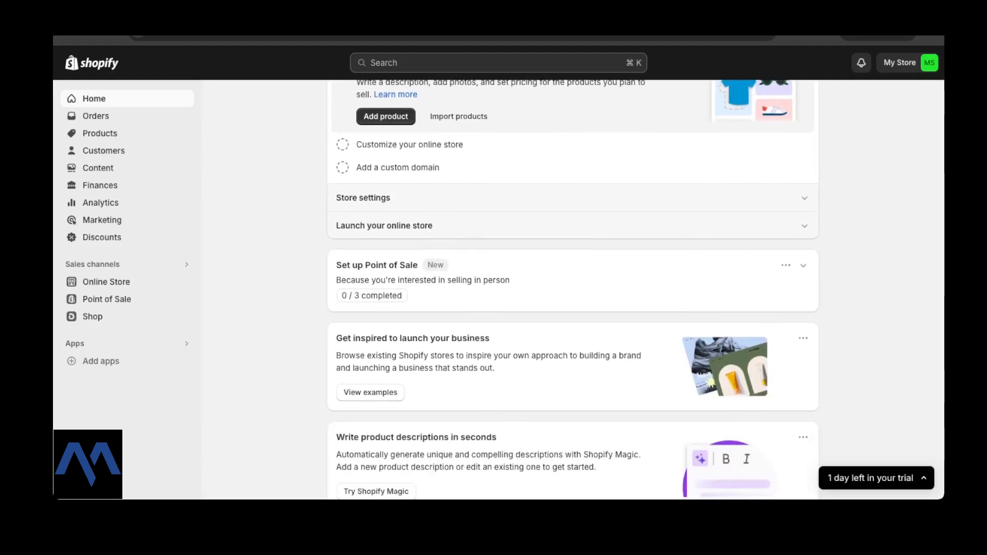
pyautogui.scroll(-3, 573, 288)
pyautogui.scroll(8, 573, 288)
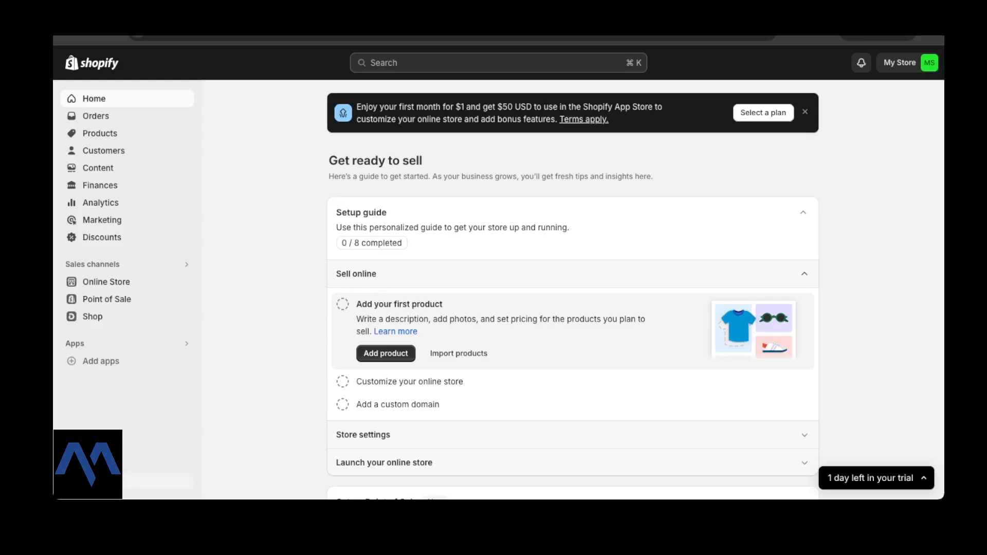
pyautogui.click(93, 481)
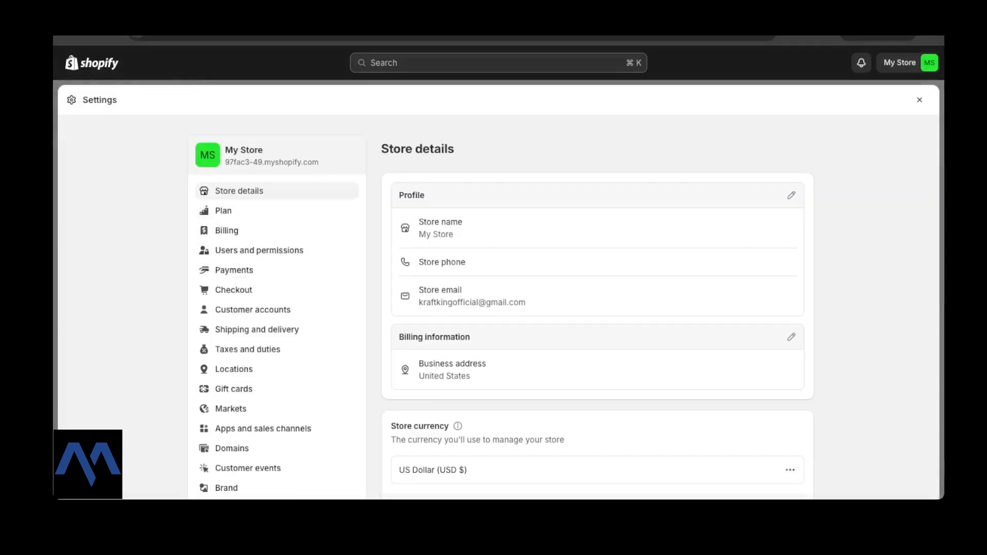
pyautogui.scroll(-4, 277, 183)
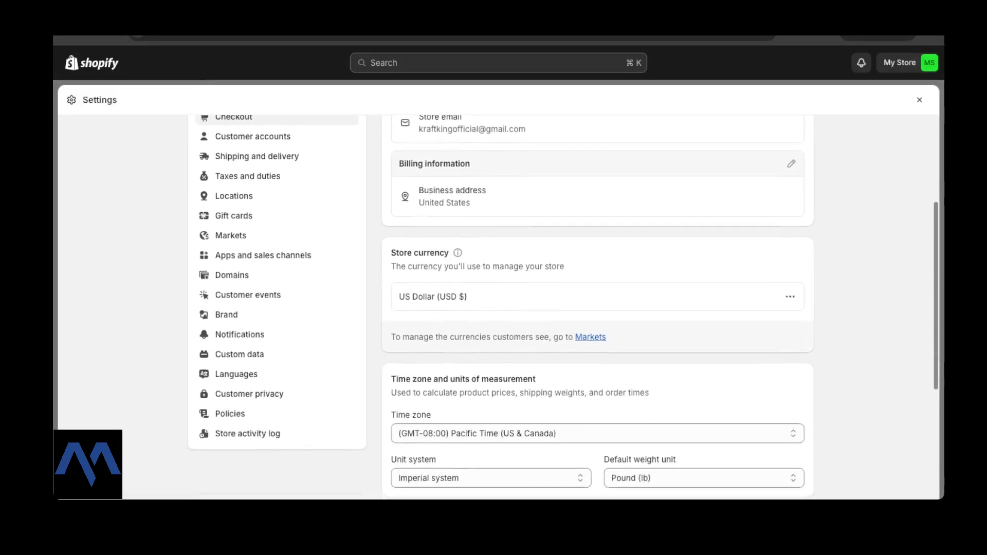
pyautogui.scroll(4, 278, 183)
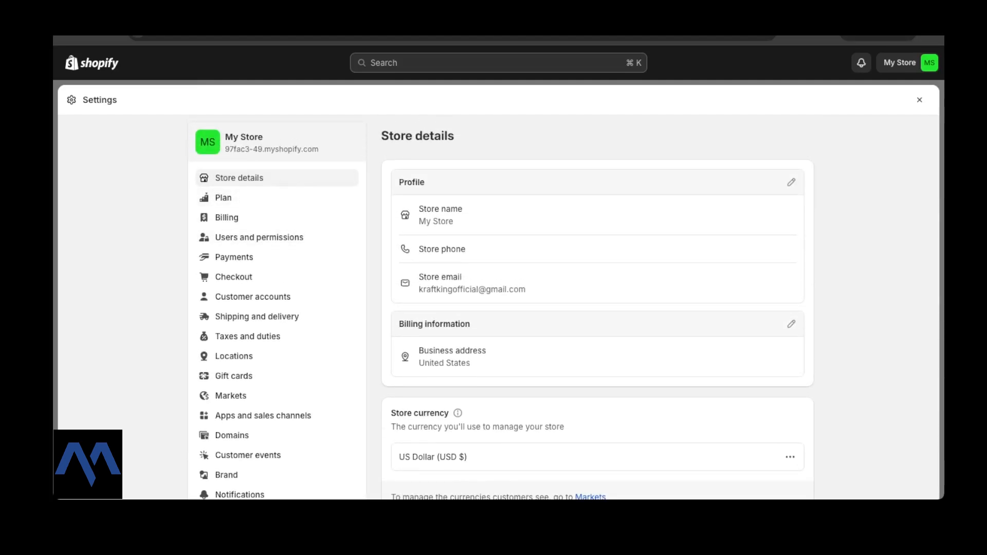
pyautogui.scroll(-1, 565, 309)
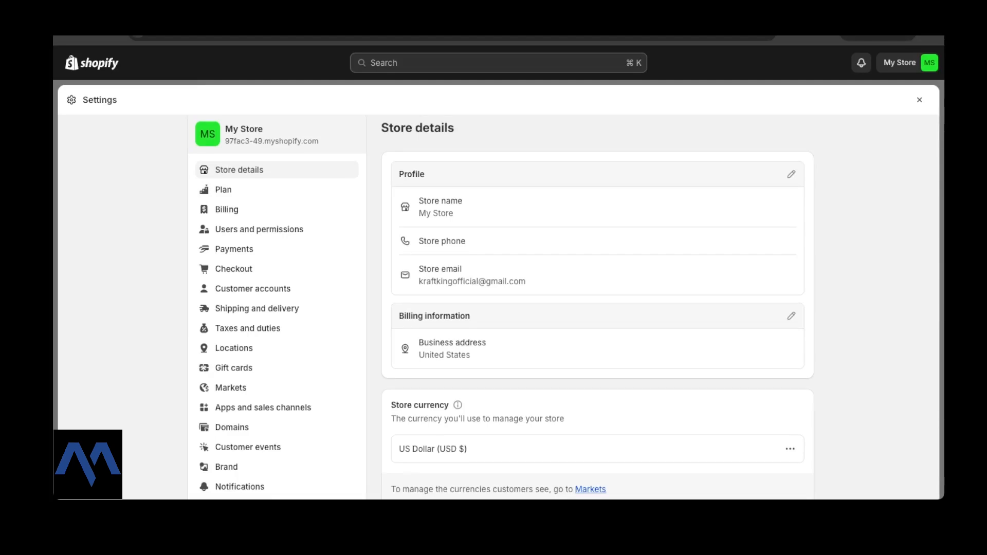
pyautogui.scroll(-1, 565, 308)
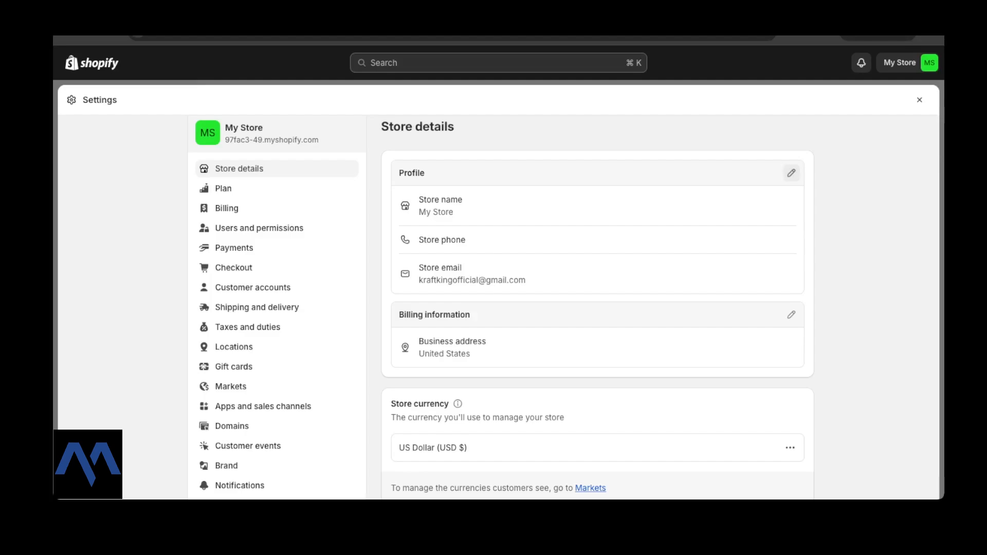
# Change the store name to LUMILUX, add the store phone number, and save the profile.
pyautogui.click(791, 174)
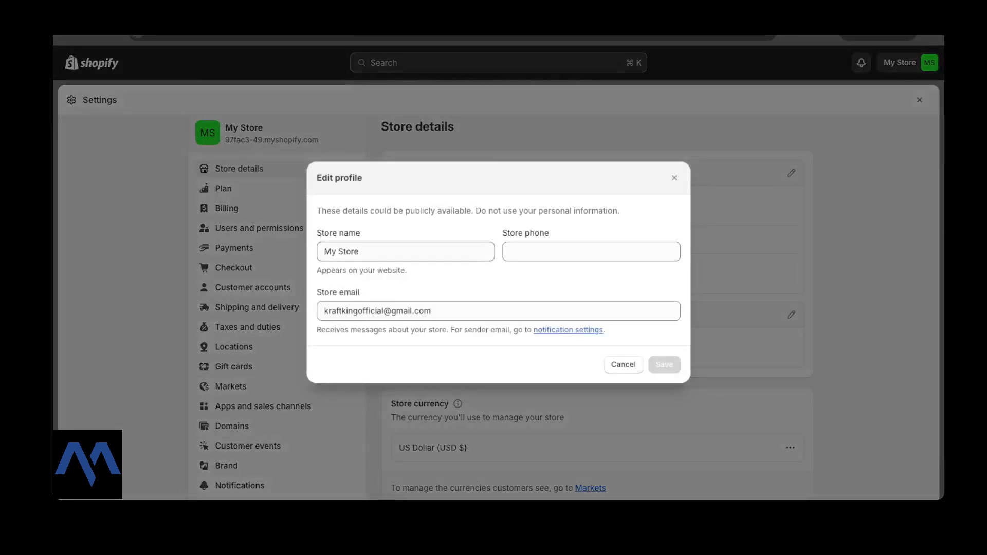
pyautogui.moveTo(363, 251); pyautogui.dragTo(321, 252)
pyautogui.write('L')
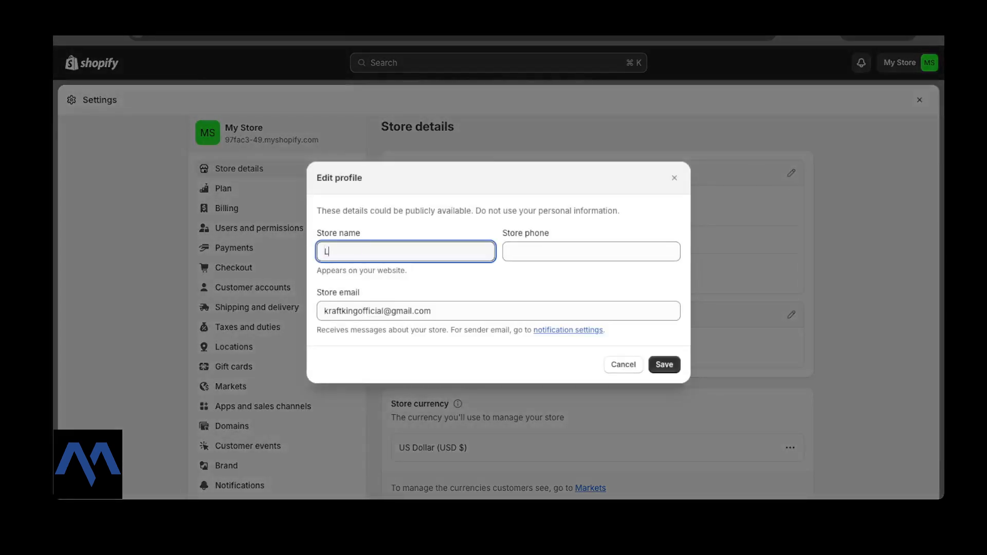
pyautogui.write('UMILUZ')
pyautogui.press('BackSpace')
pyautogui.write('X')
pyautogui.click(510, 251)
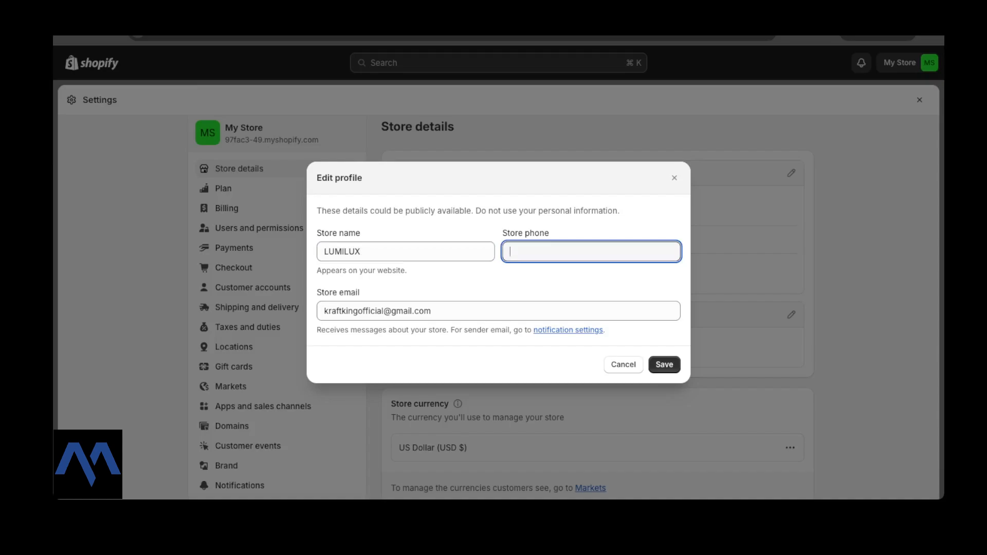
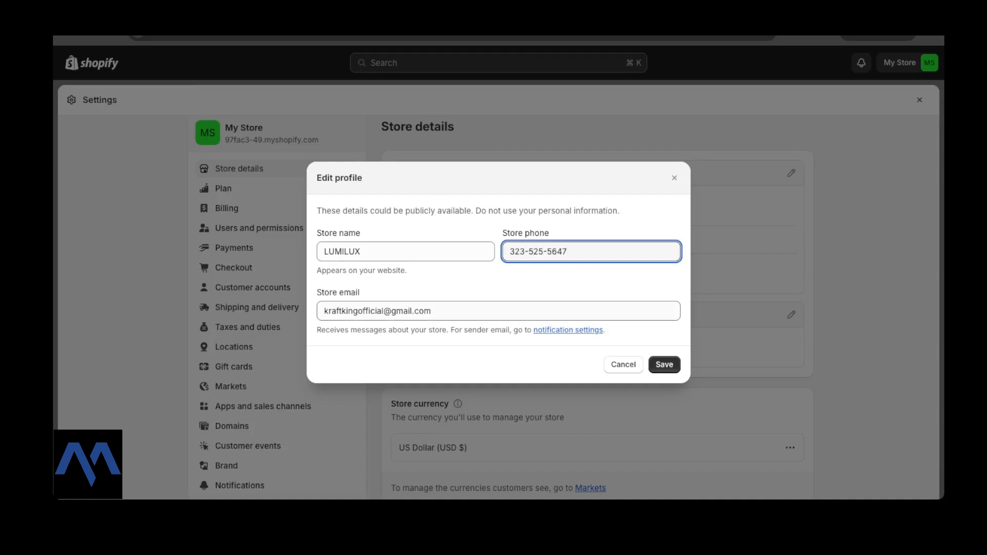
pyautogui.press('Return')
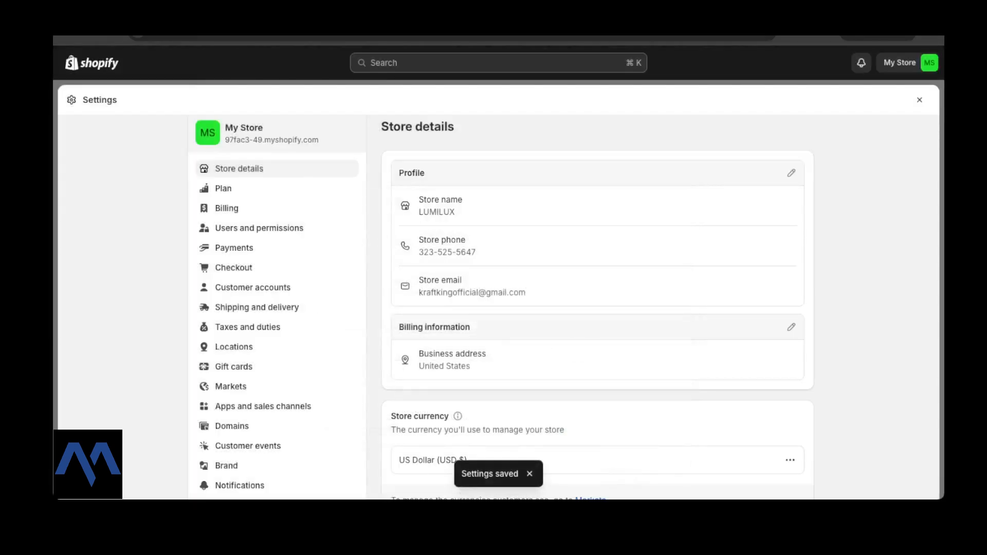
pyautogui.scroll(-1, 563, 306)
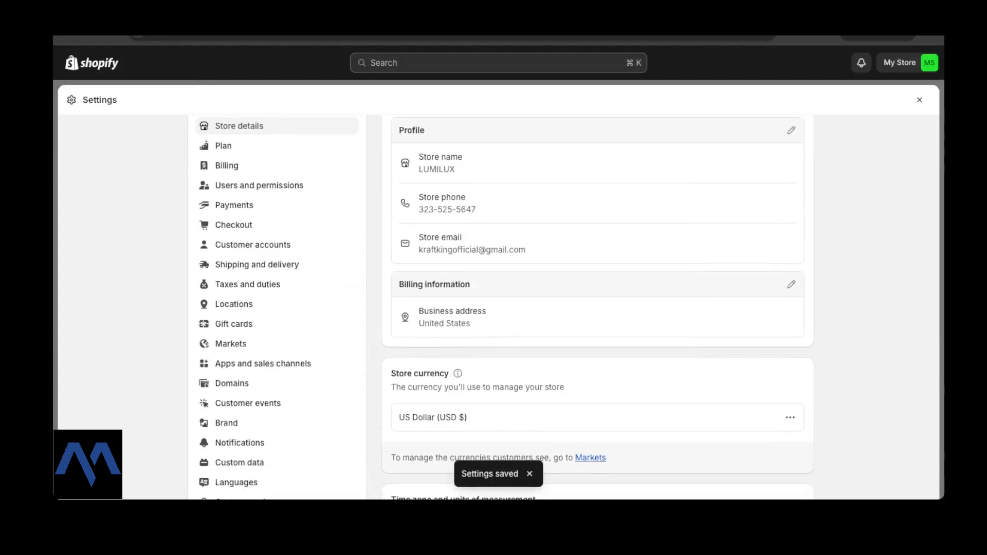
pyautogui.scroll(-1, 563, 307)
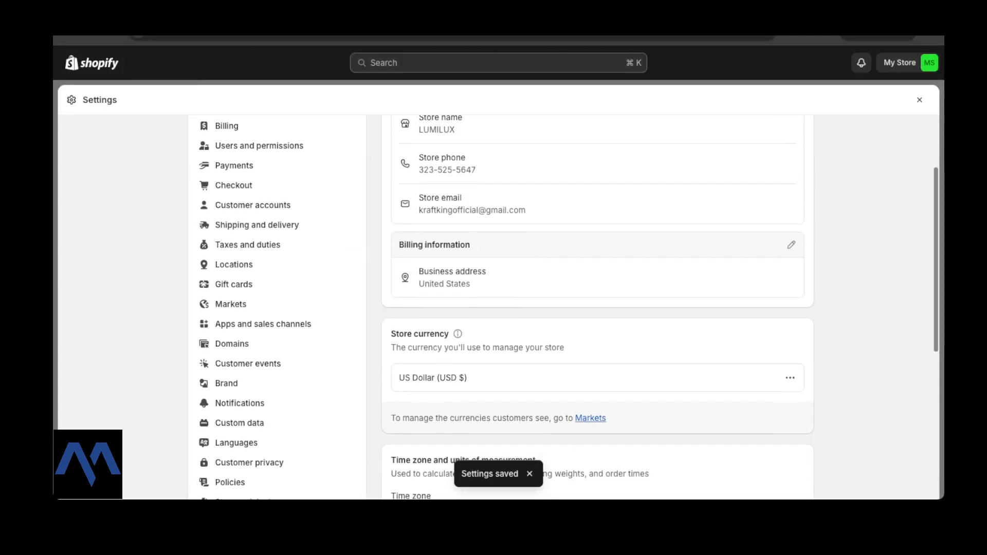
# Enter legal business name LUMILUX LLC, pick a suggested business address, and save billing information.
pyautogui.click(791, 245)
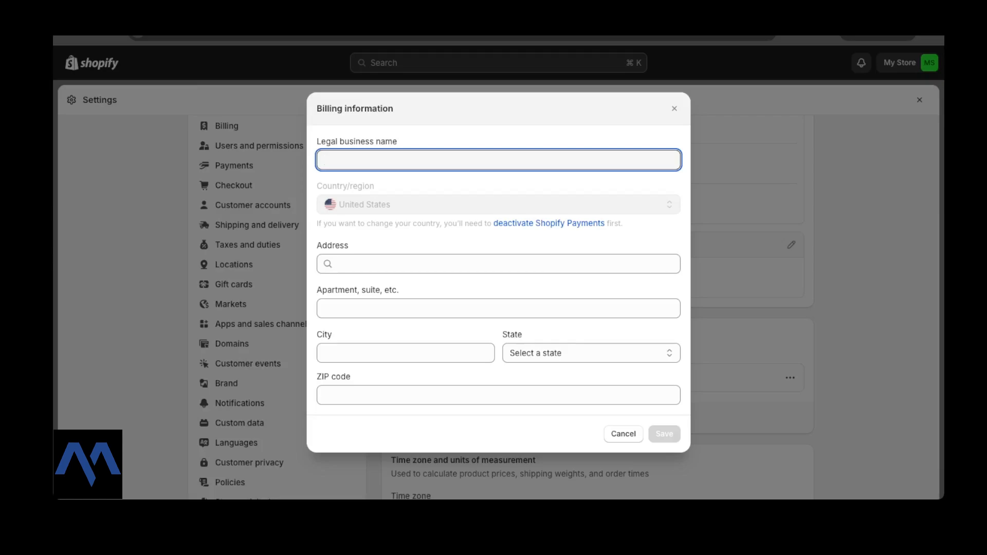
pyautogui.write('LL')
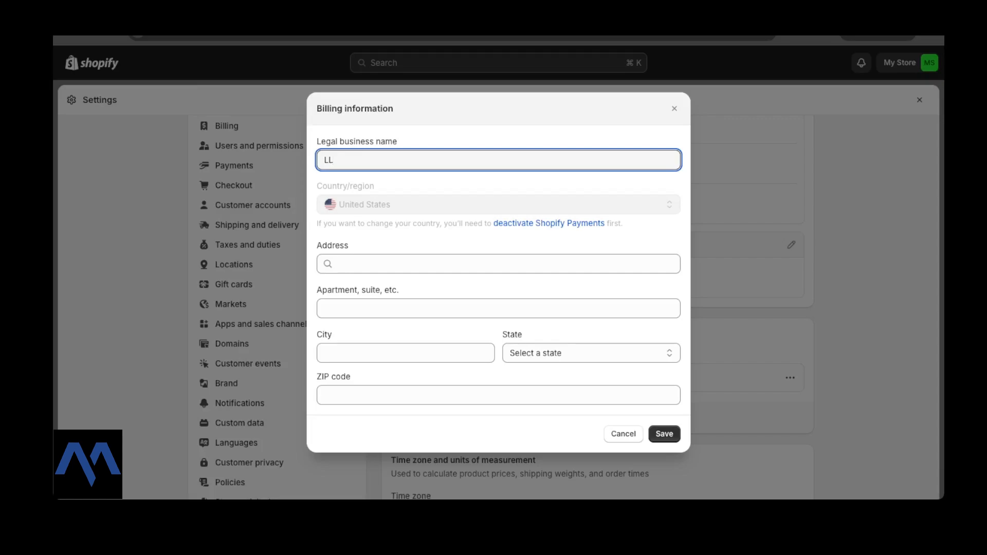
pyautogui.press('BackSpace')
pyautogui.press('BackSpace')
pyautogui.write('LUMI')
pyautogui.press('BackSpace')
pyautogui.write('ILUX LLC')
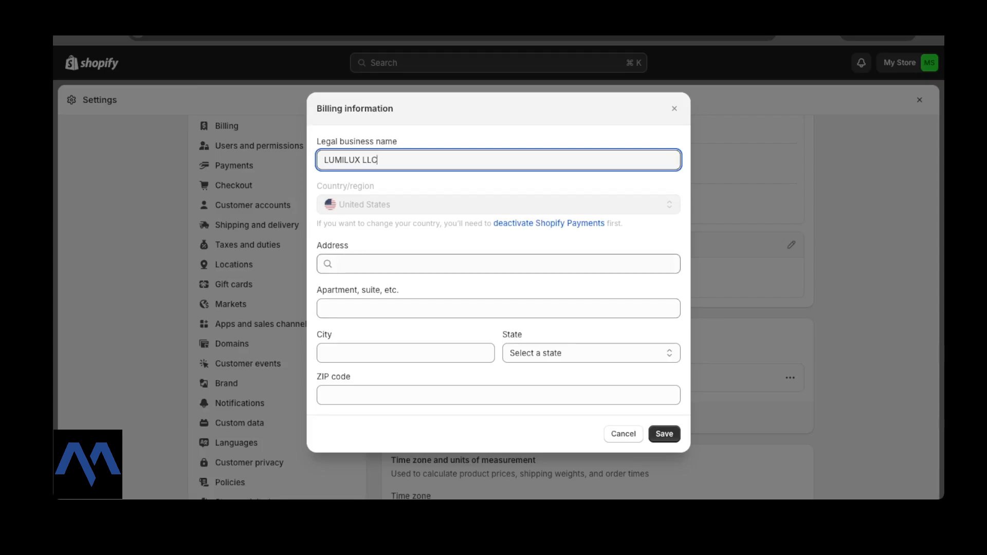
pyautogui.click(360, 264)
pyautogui.press('Down')
pyautogui.press('Down')
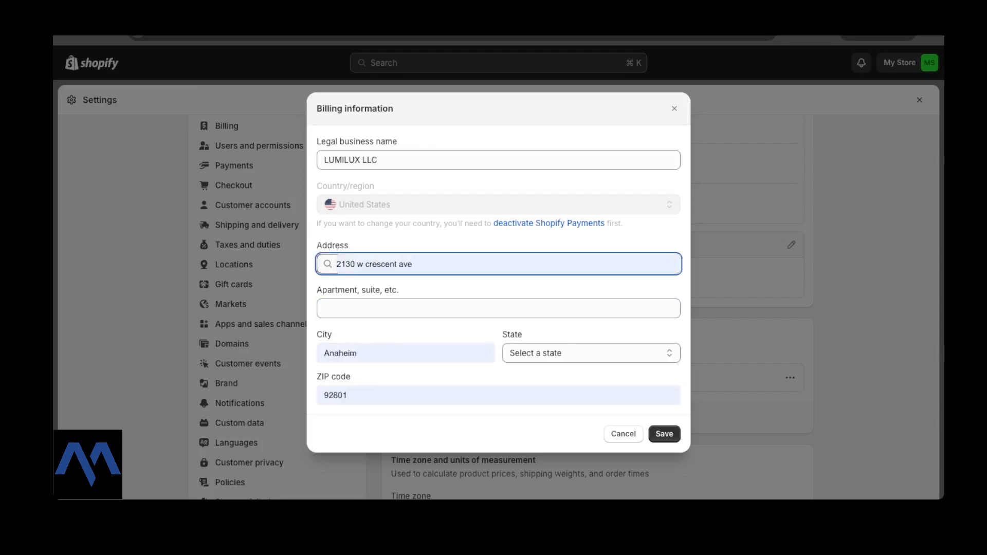
pyautogui.press('Return')
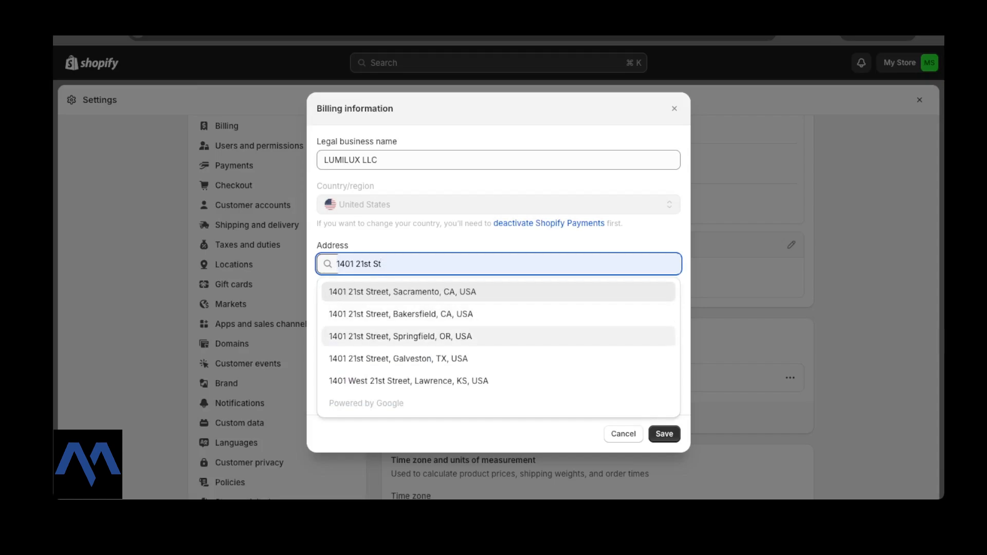
pyautogui.click(401, 314)
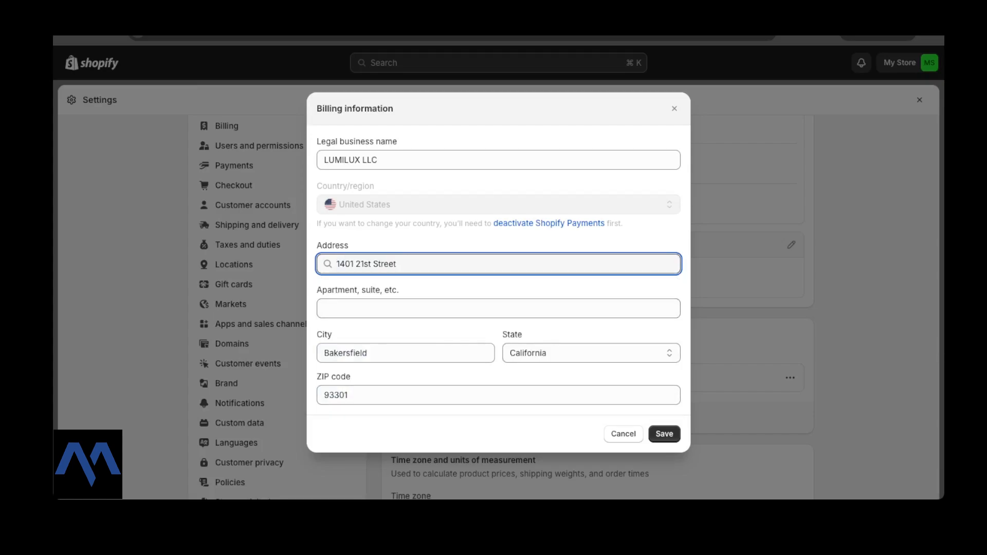
pyautogui.click(664, 434)
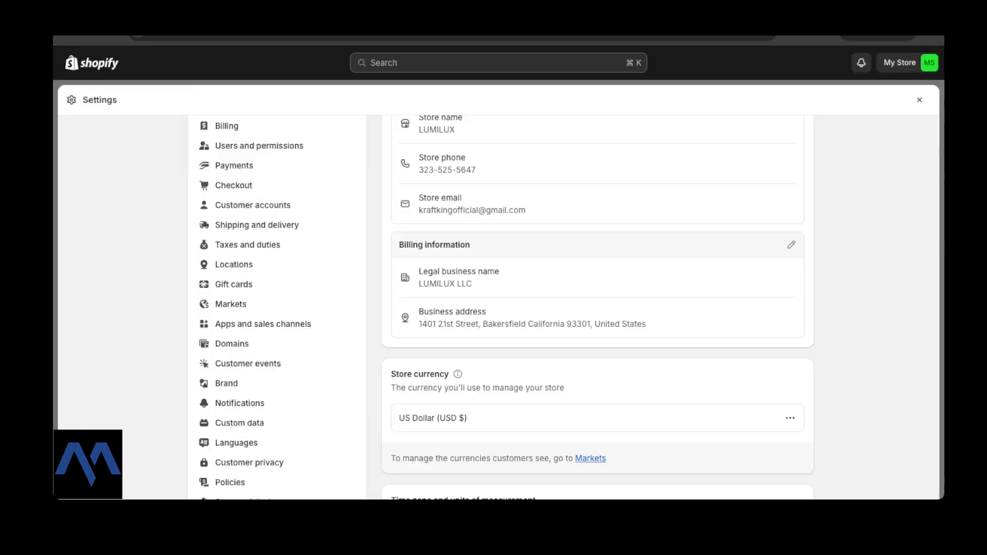
pyautogui.scroll(-2, 564, 307)
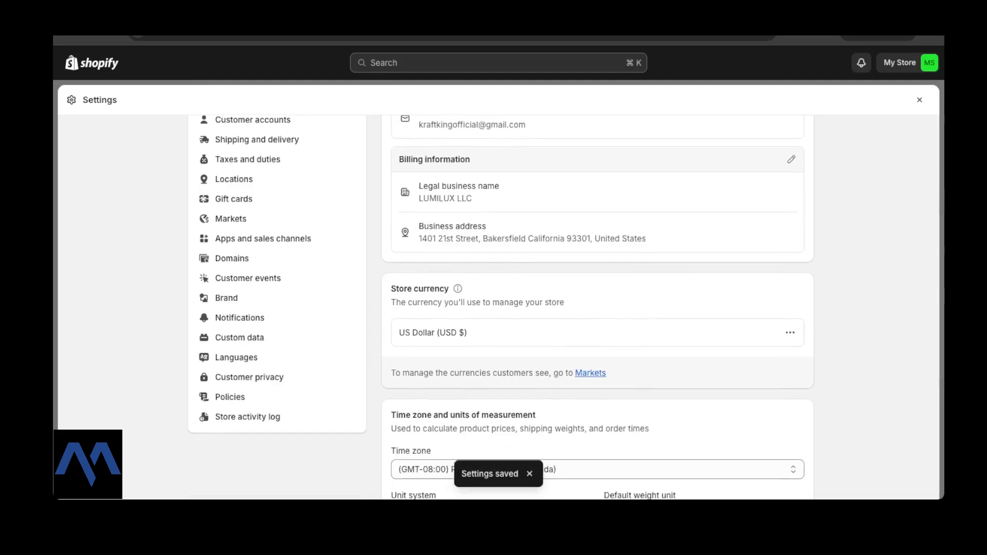
pyautogui.click(791, 333)
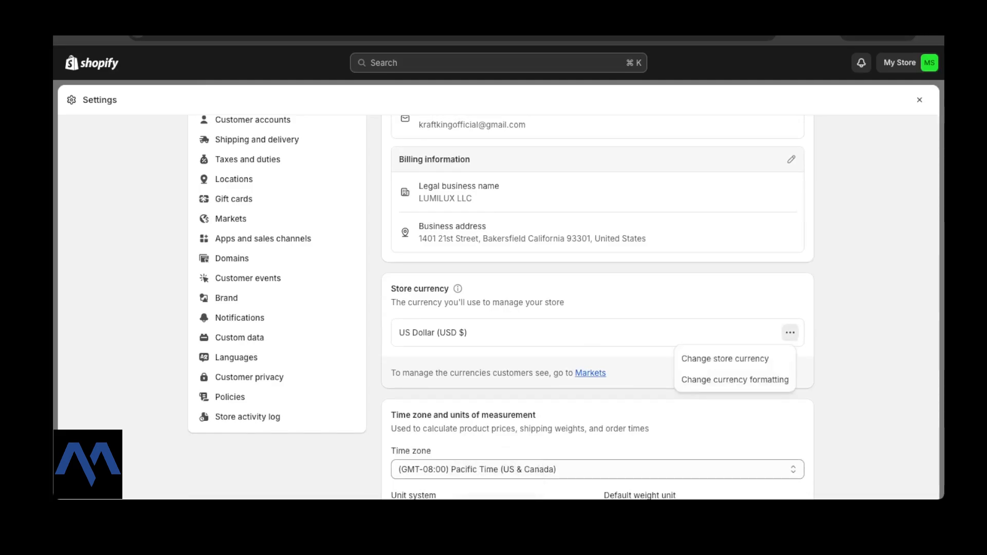
pyautogui.click(725, 358)
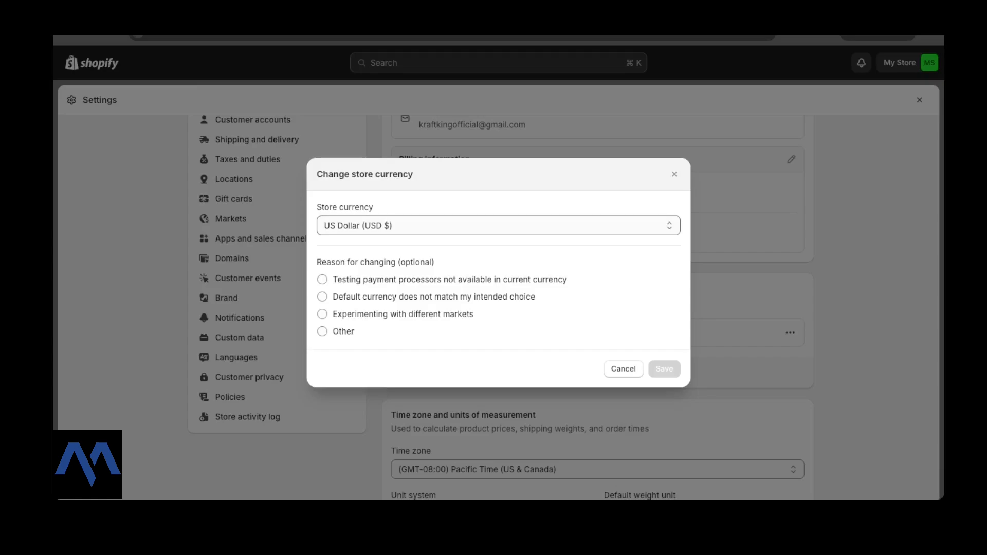
pyautogui.click(498, 225)
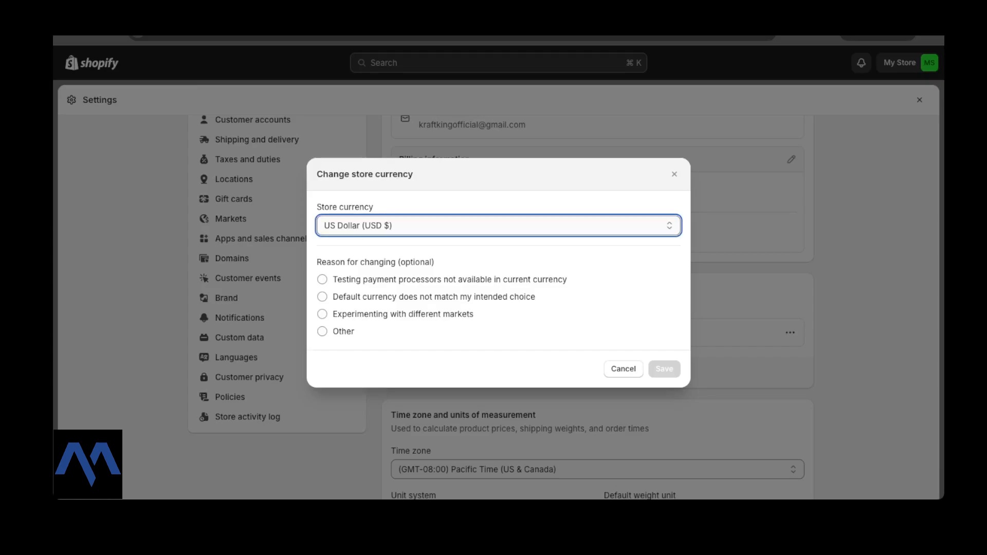
pyautogui.click(370, 265)
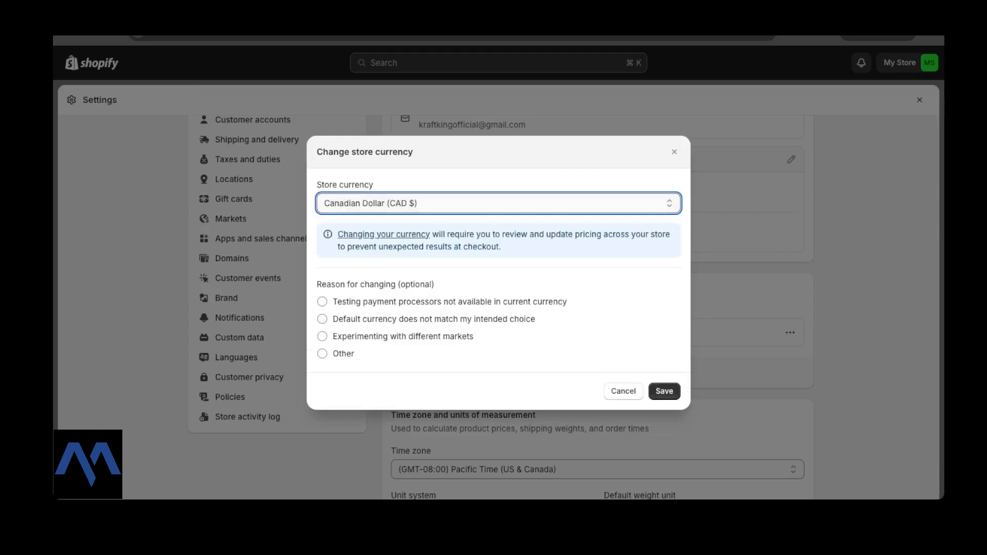
pyautogui.click(370, 163)
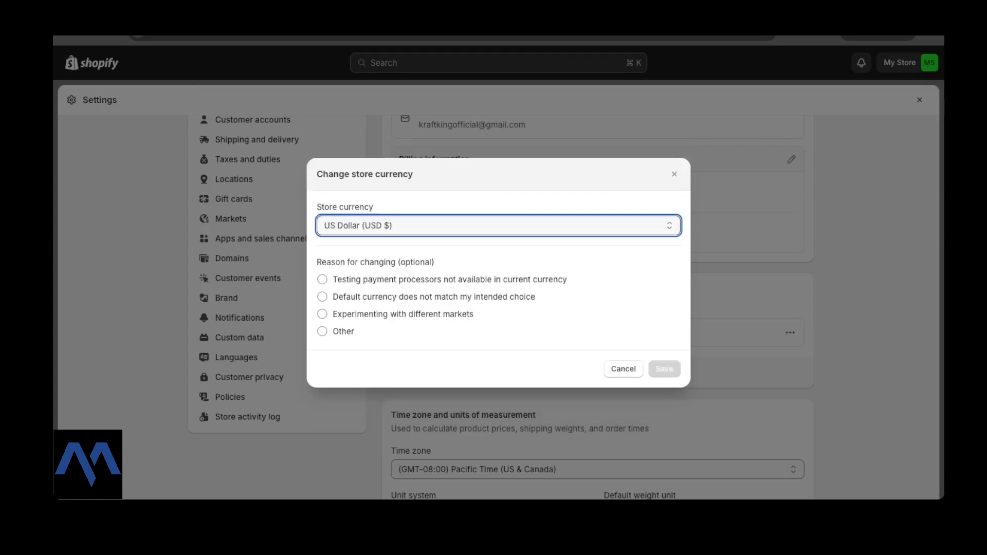
pyautogui.click(623, 369)
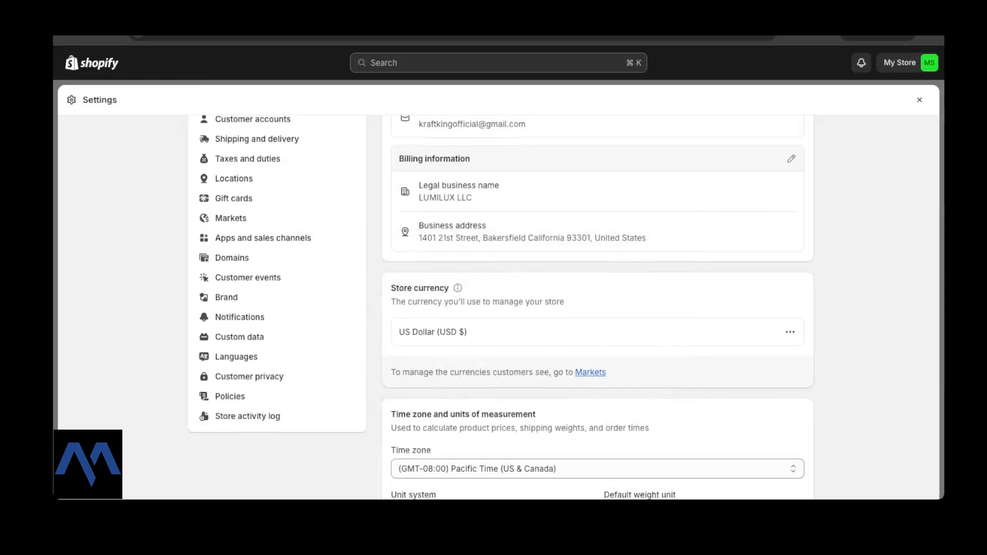
pyautogui.scroll(-2, 563, 307)
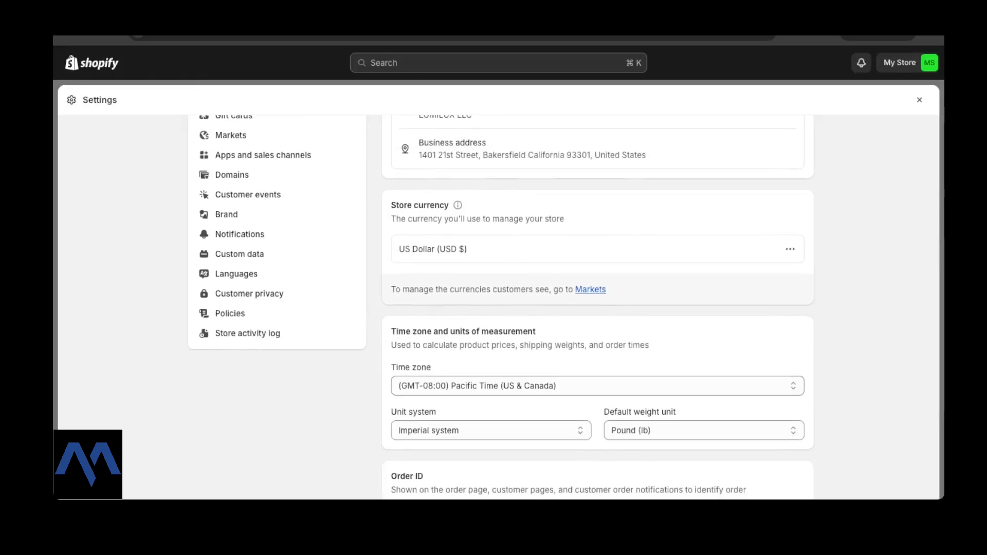
pyautogui.scroll(-1, 564, 307)
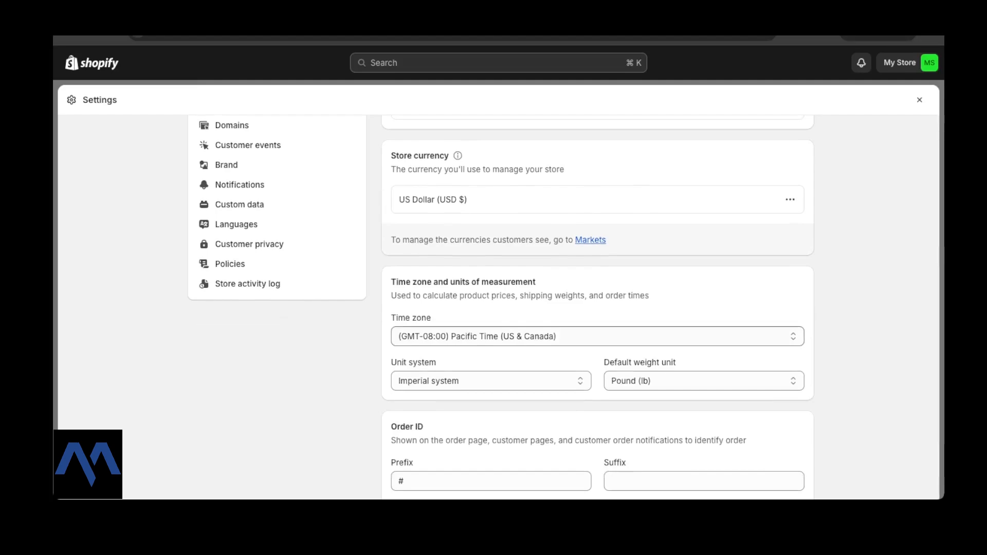
pyautogui.scroll(-1, 563, 307)
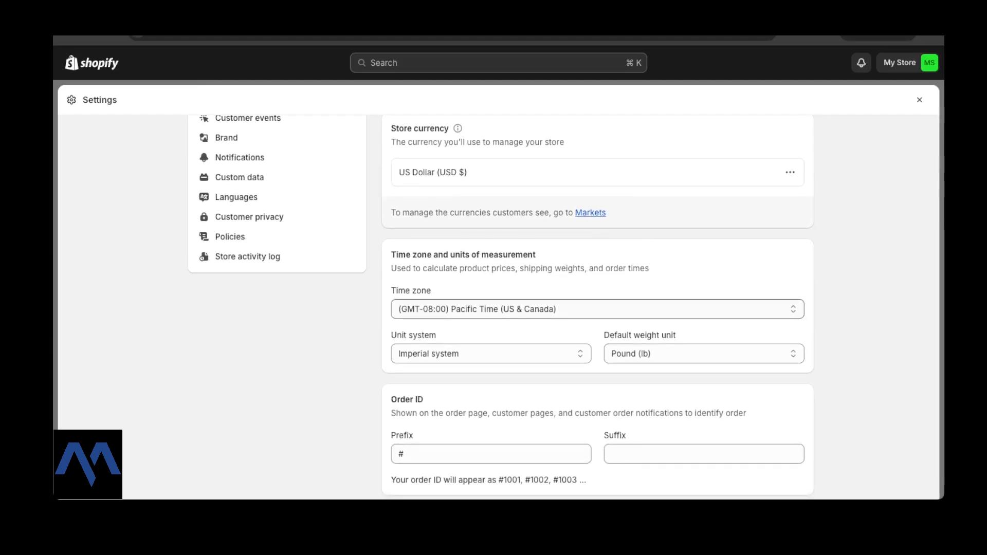
pyautogui.click(597, 309)
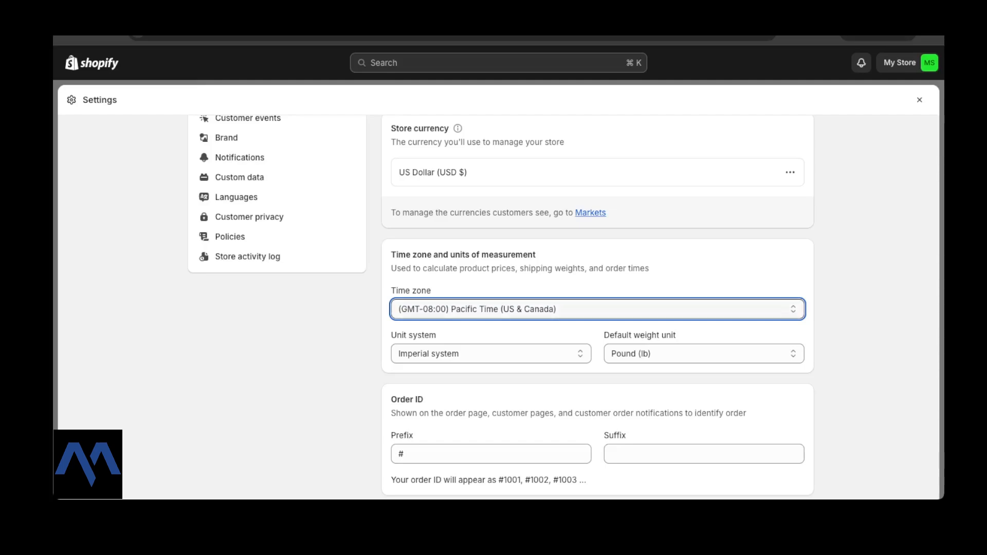
pyautogui.scroll(-2, 563, 307)
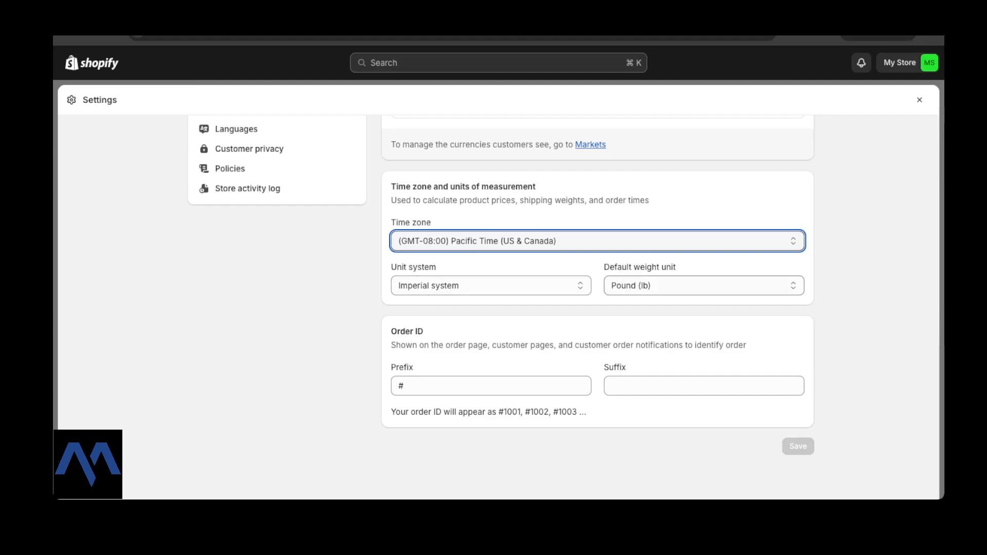
pyautogui.click(704, 286)
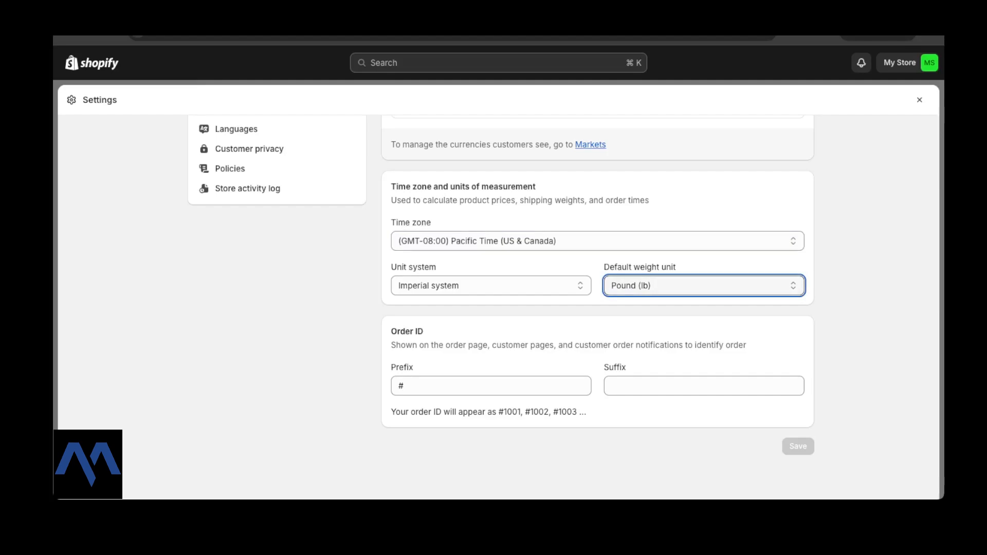
pyautogui.click(405, 386)
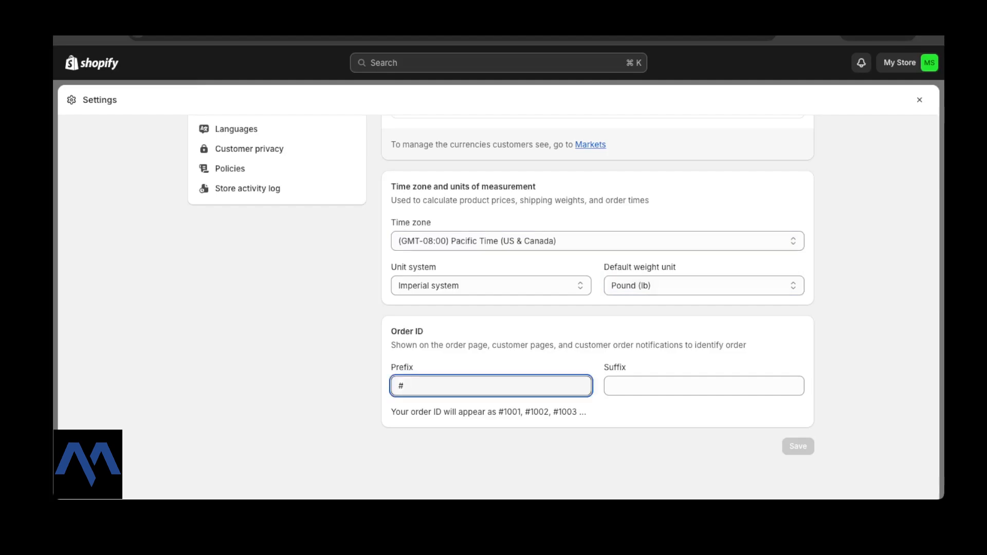
pyautogui.moveTo(408, 412); pyautogui.dragTo(521, 411)
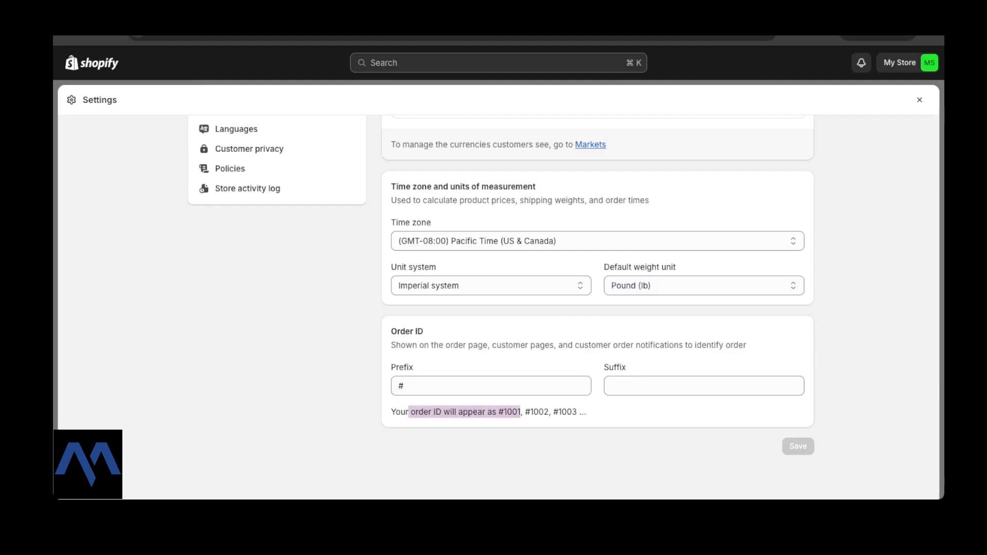
pyautogui.click(520, 413)
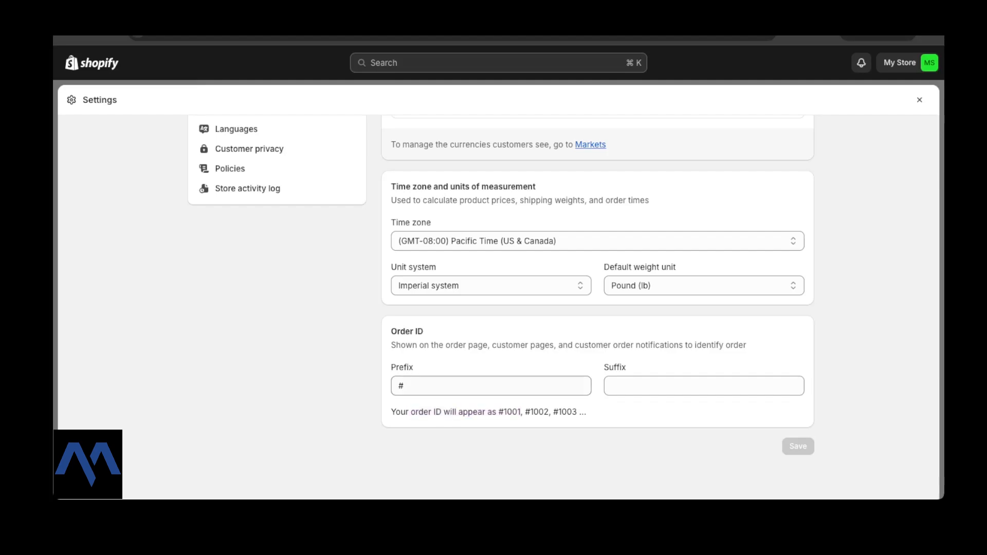
pyautogui.click(491, 386)
pyautogui.click(493, 447)
pyautogui.scroll(9, 497, 329)
pyautogui.scroll(-9, 498, 329)
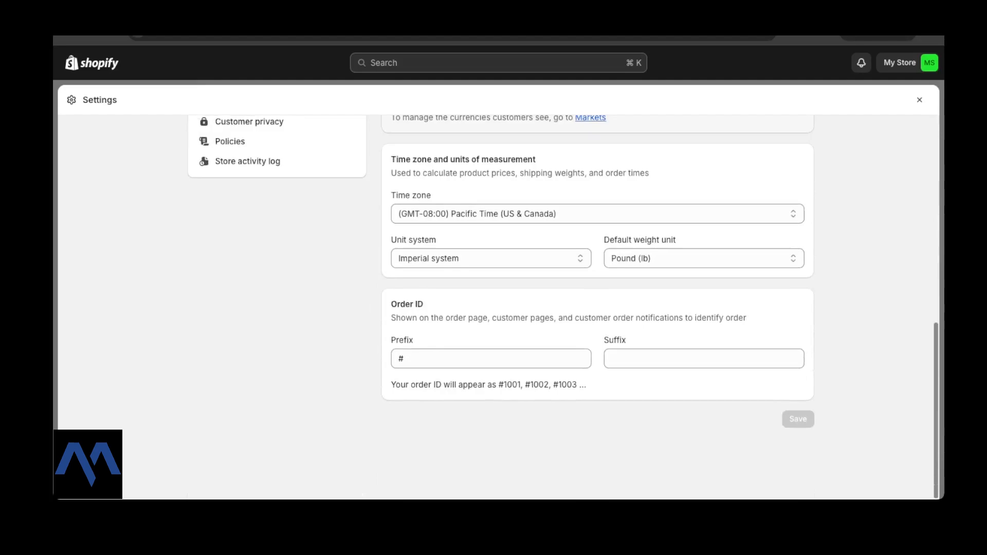
pyautogui.scroll(8, 498, 329)
pyautogui.scroll(2, 564, 307)
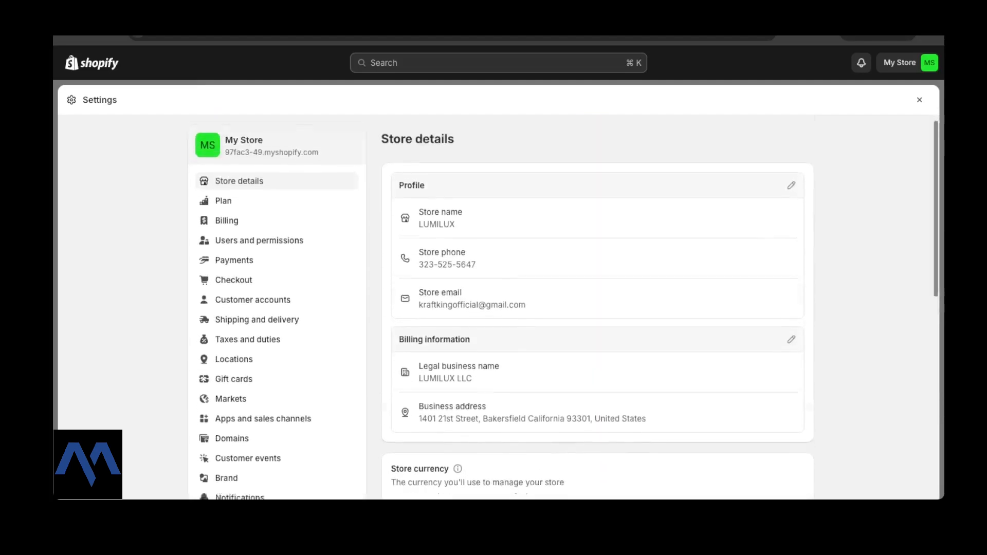
# Go to the Brand page in Settings listing Default Logo, Square Logo and Colors.
pyautogui.scroll(-10, 563, 307)
pyautogui.scroll(10, 564, 307)
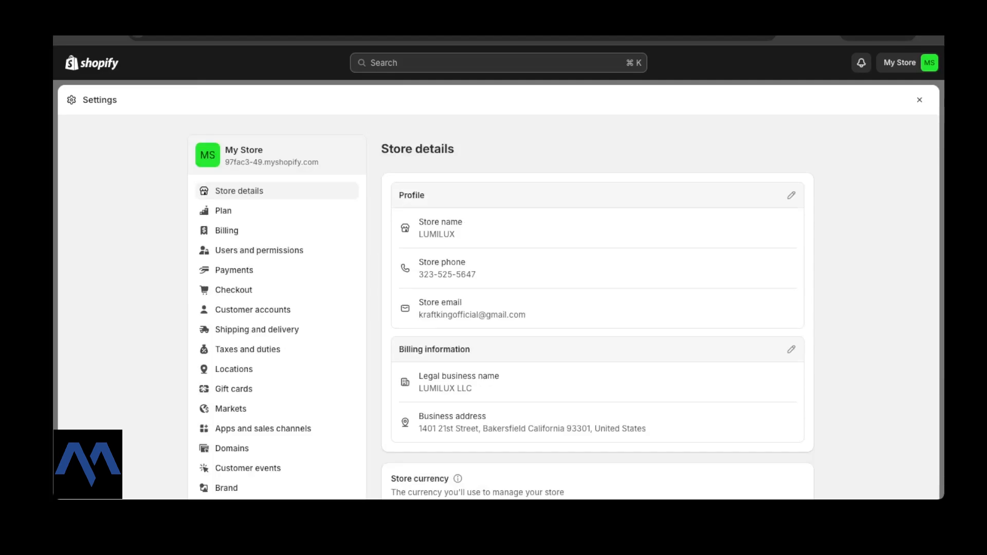
pyautogui.scroll(-3, 278, 247)
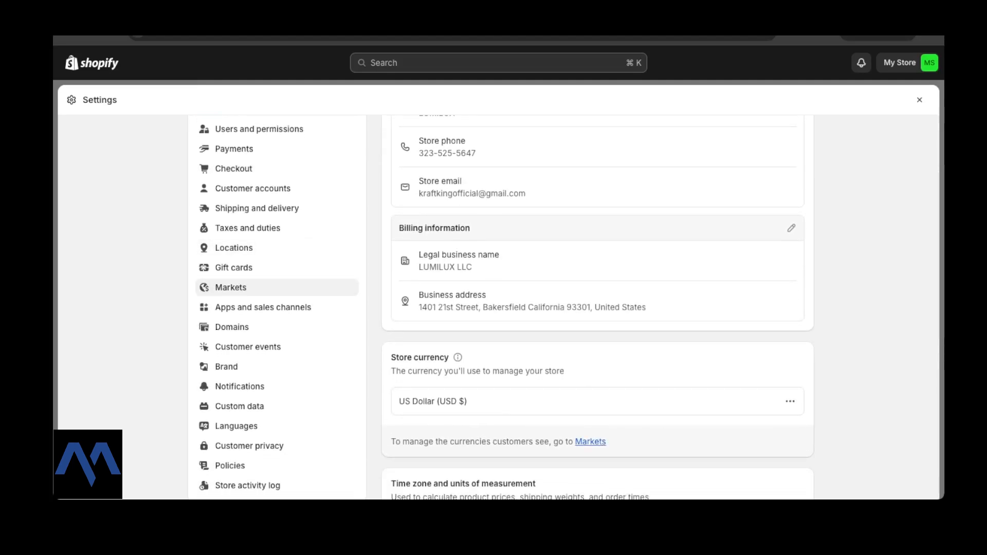
pyautogui.scroll(-2, 278, 308)
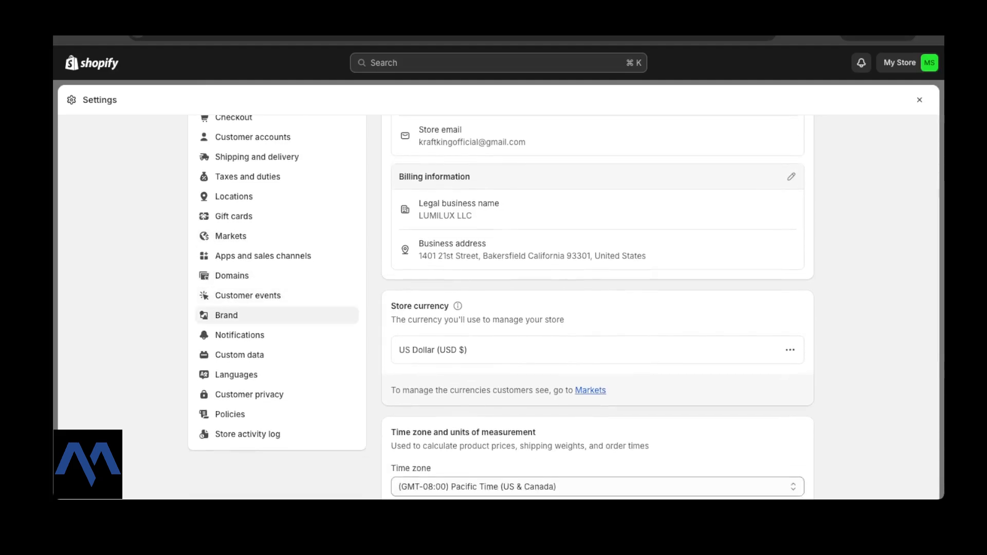
pyautogui.click(226, 315)
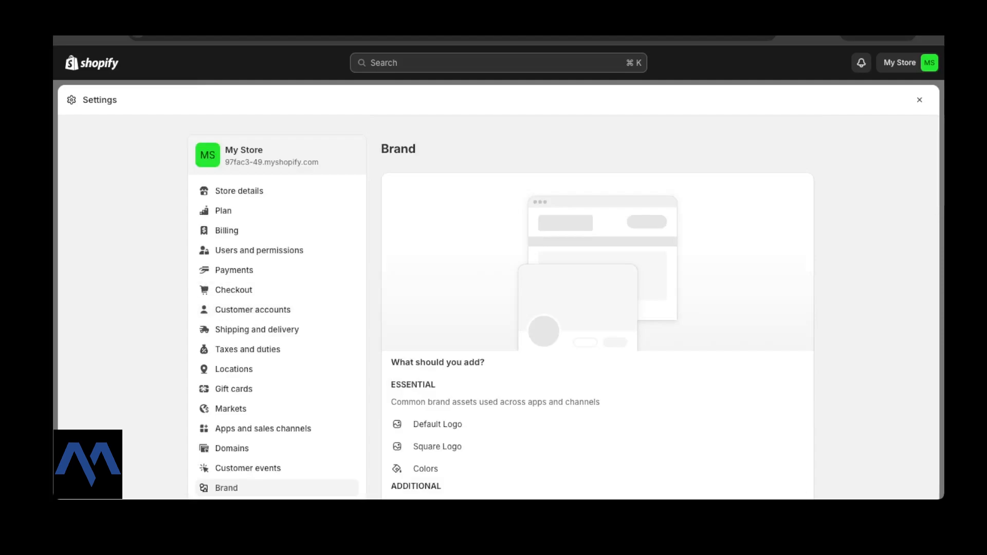
# Scroll the Brand page to the Logos card and bring up the Default logo image picker.
pyautogui.scroll(-3, 565, 309)
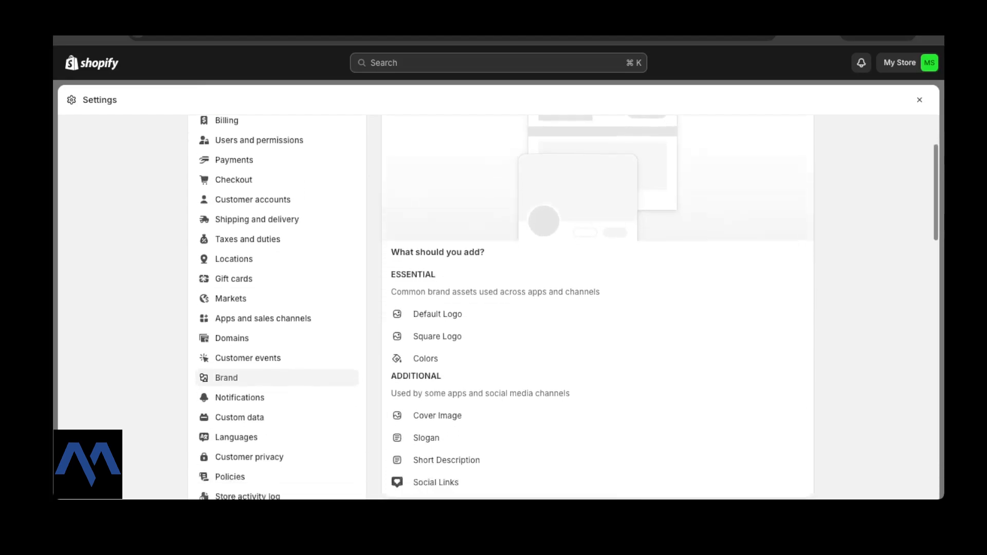
pyautogui.scroll(-2, 566, 309)
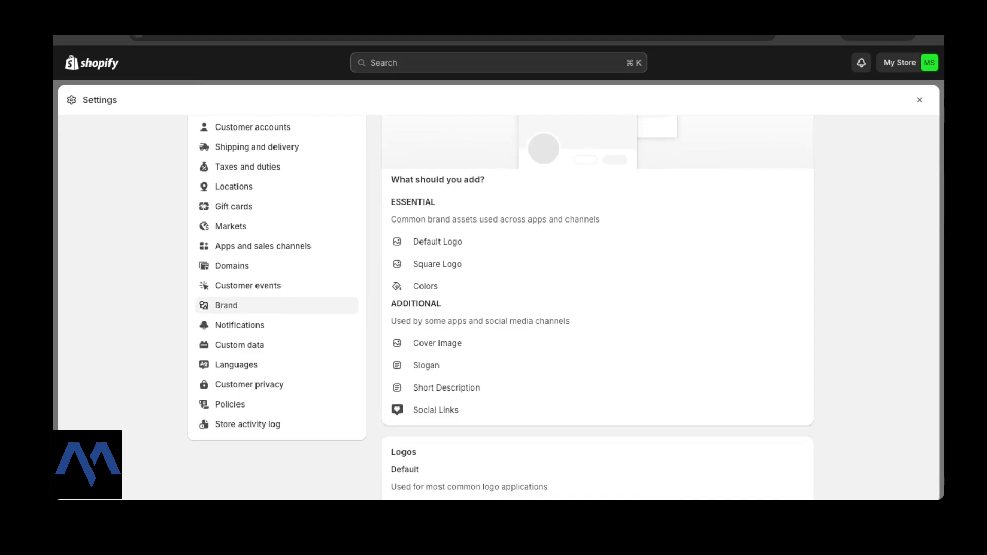
pyautogui.scroll(1, 565, 309)
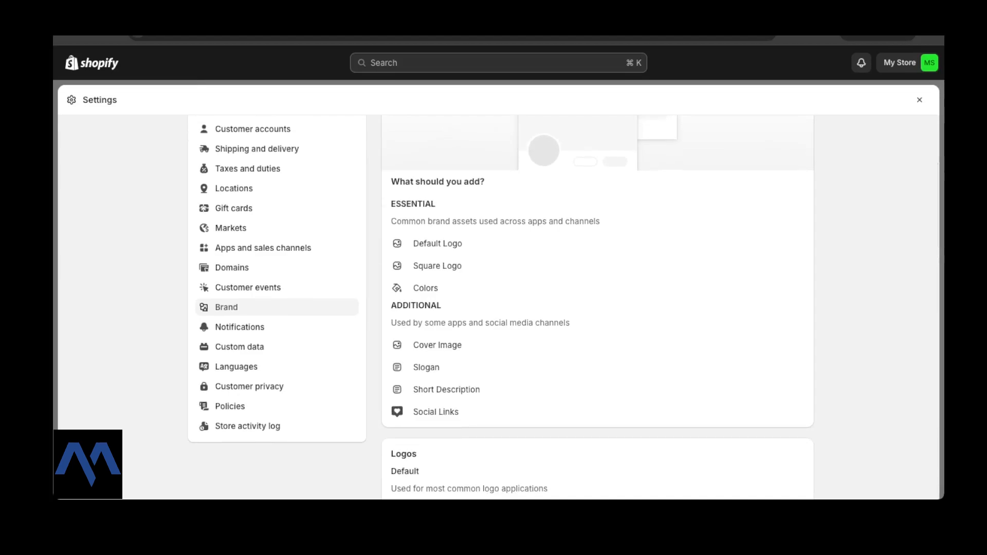
pyautogui.scroll(-1, 566, 308)
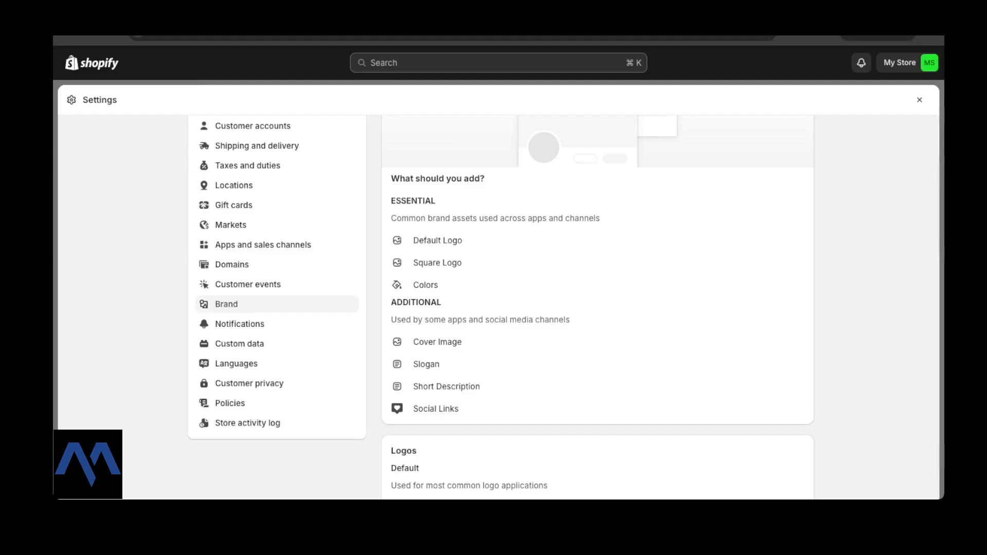
pyautogui.scroll(4, 566, 309)
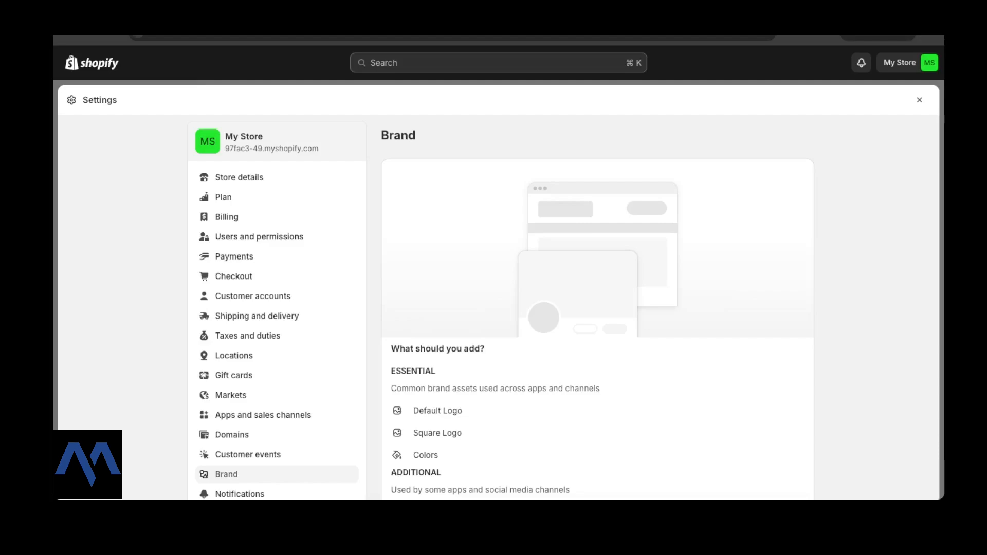
pyautogui.scroll(-8, 563, 307)
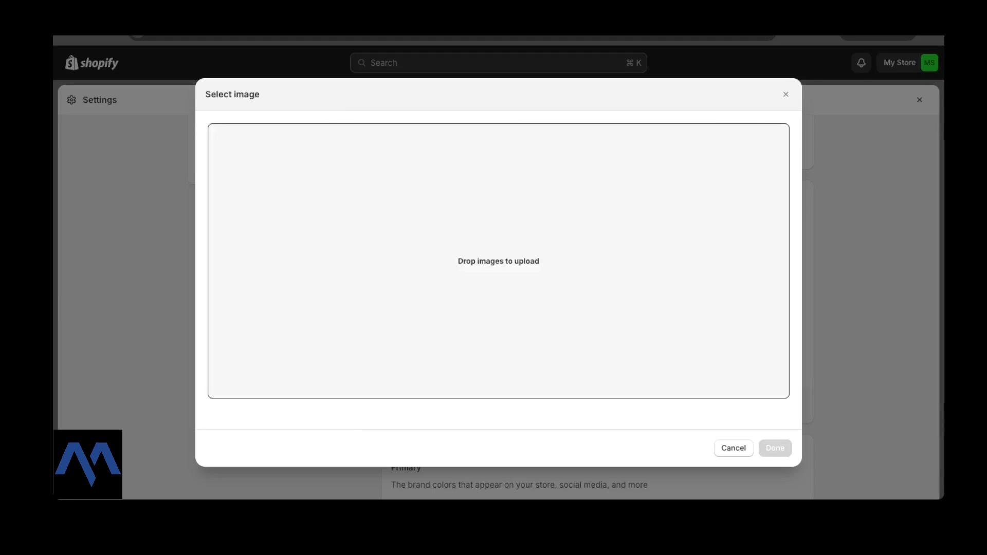
# Upload three lumilux logo PNGs, including black and yellow variants, and set the black one as Default logo.
pyautogui.moveTo(499, 262); pyautogui.dragTo(499, 261)
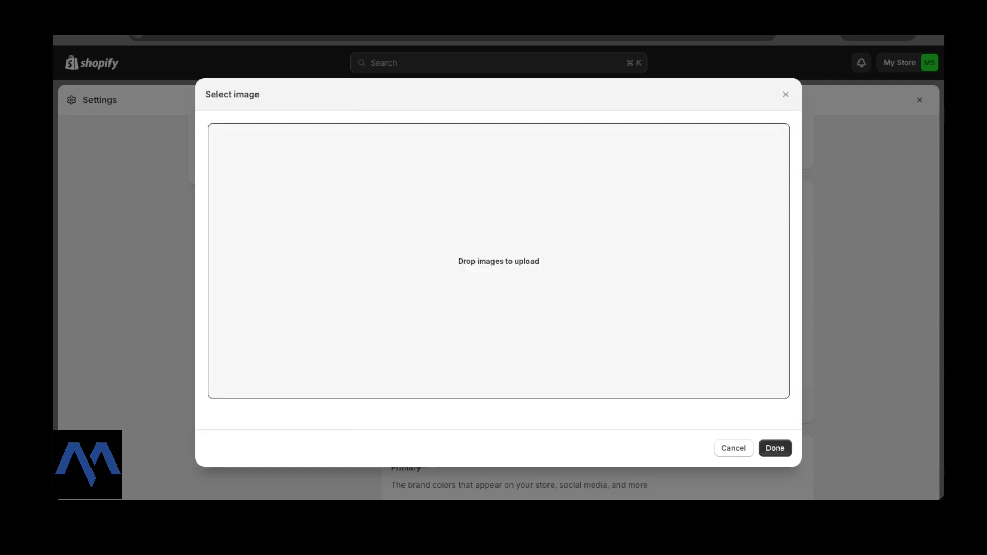
pyautogui.moveTo(499, 261); pyautogui.dragTo(498, 261)
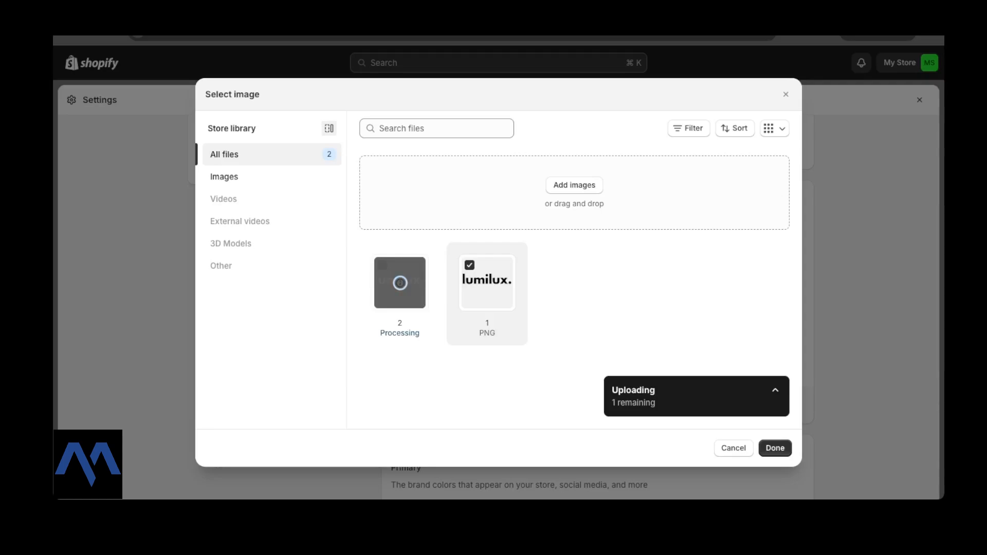
pyautogui.moveTo(499, 261); pyautogui.dragTo(499, 261)
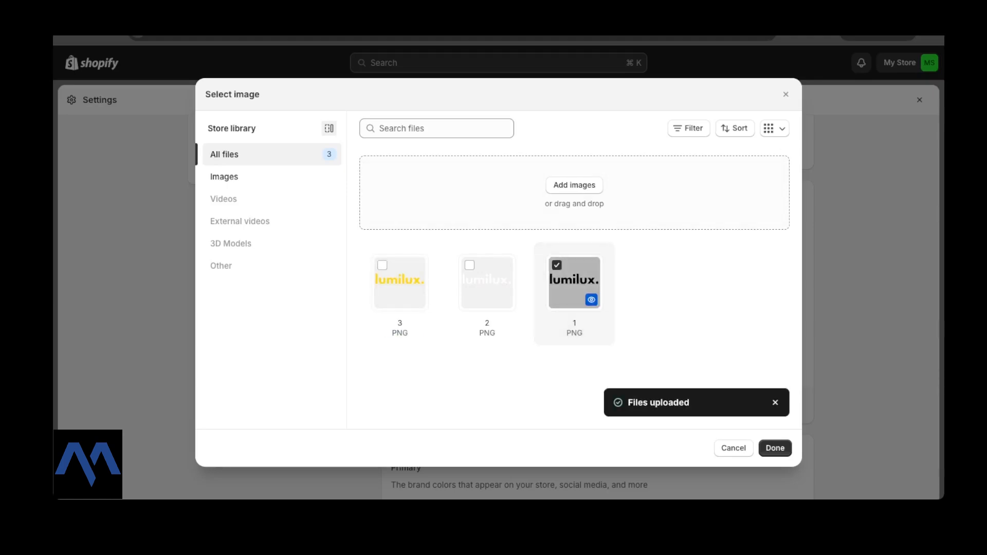
pyautogui.click(775, 448)
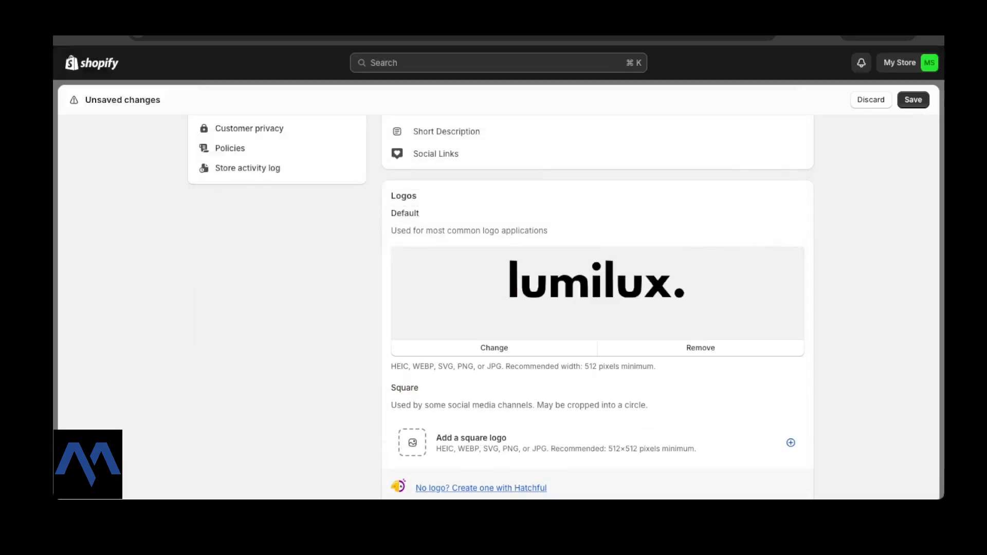
pyautogui.scroll(-3, 564, 305)
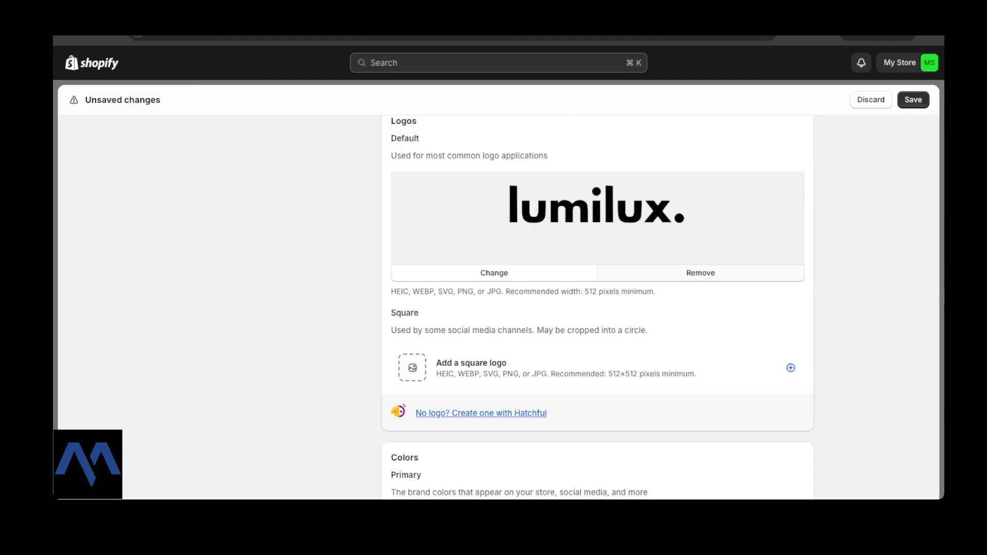
# Upload another LUMI emblem image and set the black-background version as the Square logo.
pyautogui.scroll(1, 565, 306)
pyautogui.scroll(-1, 565, 306)
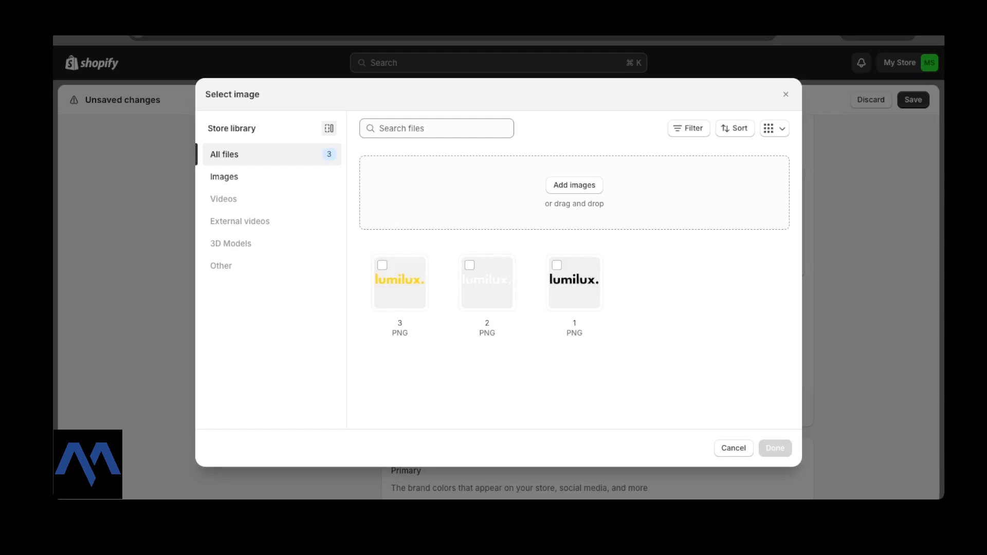
pyautogui.moveTo(966, 278); pyautogui.dragTo(499, 261)
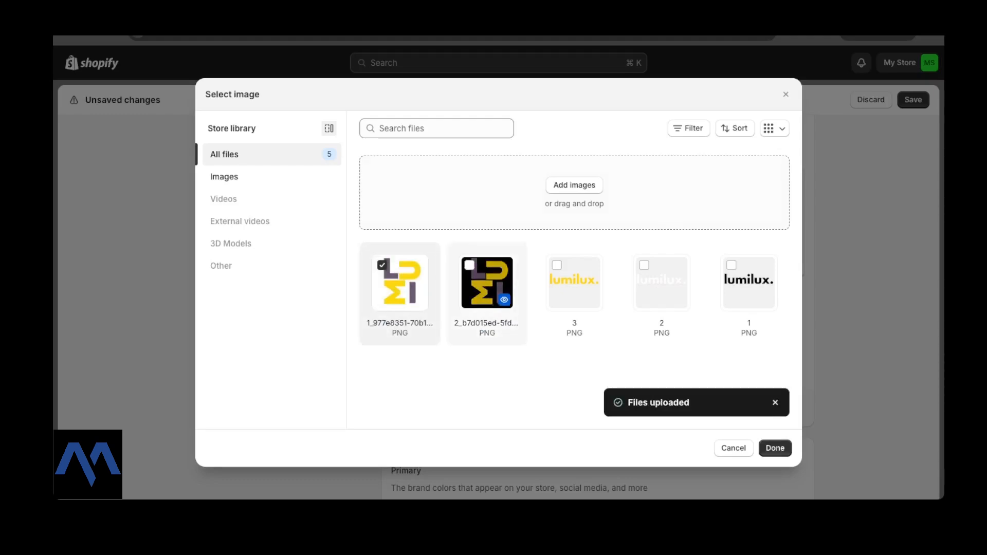
pyautogui.click(487, 283)
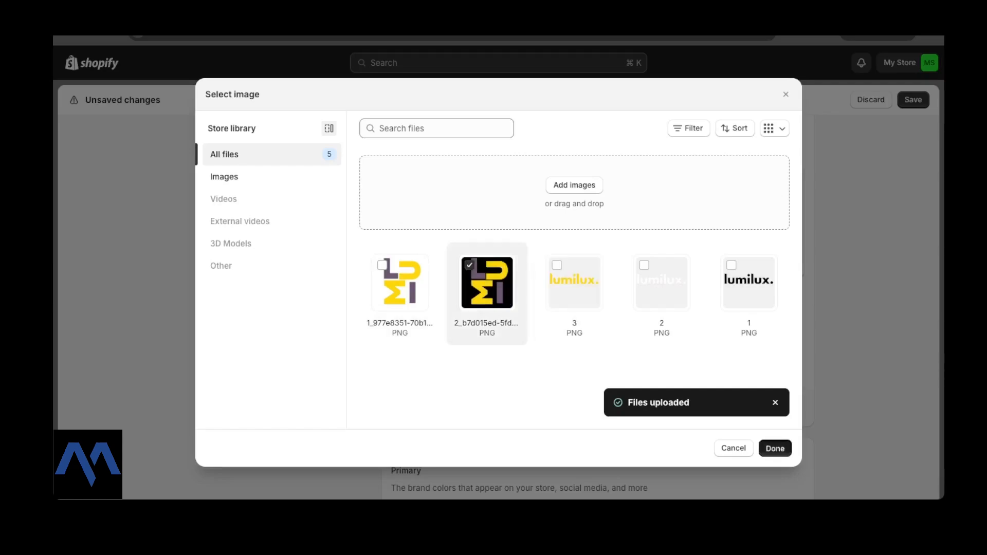
pyautogui.click(775, 448)
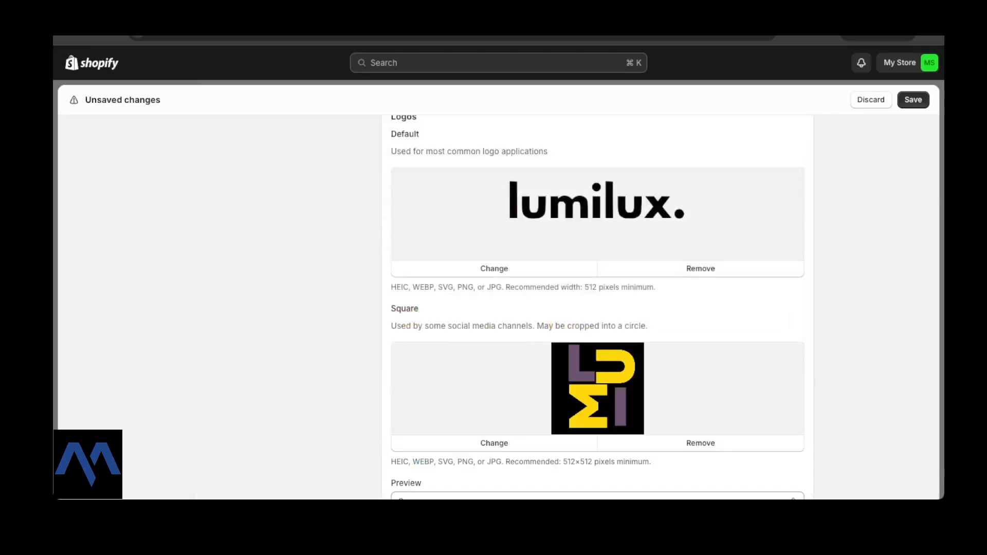
pyautogui.scroll(-2, 597, 308)
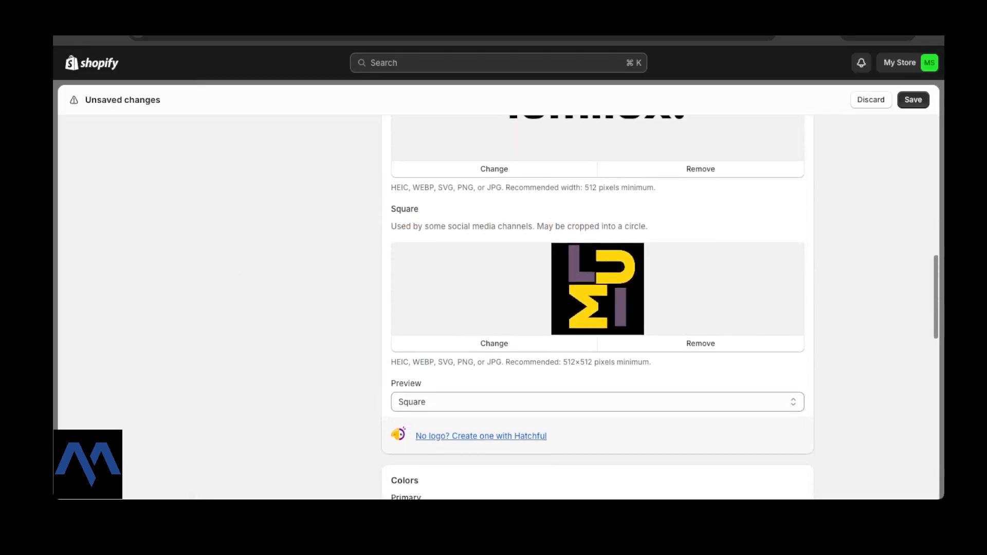
pyautogui.scroll(-2, 598, 309)
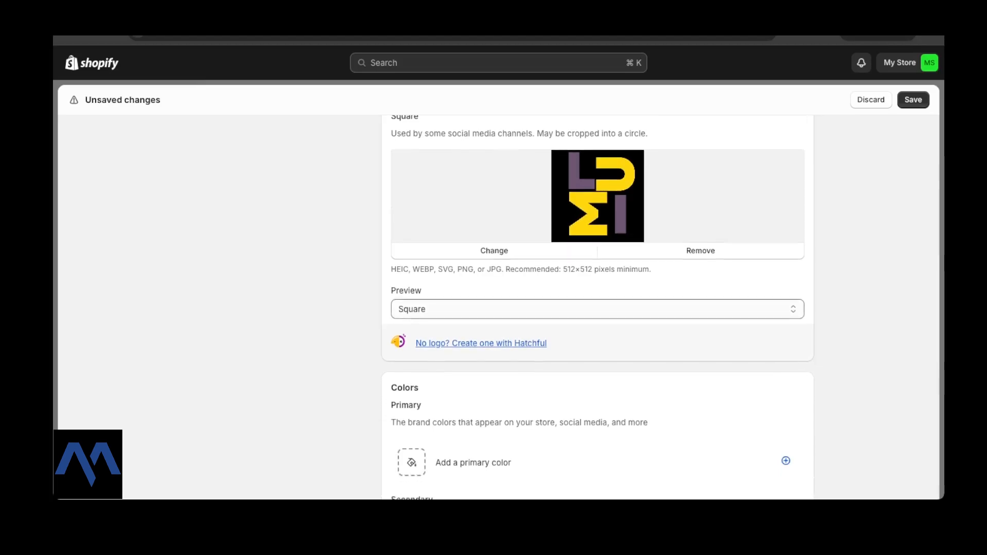
pyautogui.scroll(-3, 597, 308)
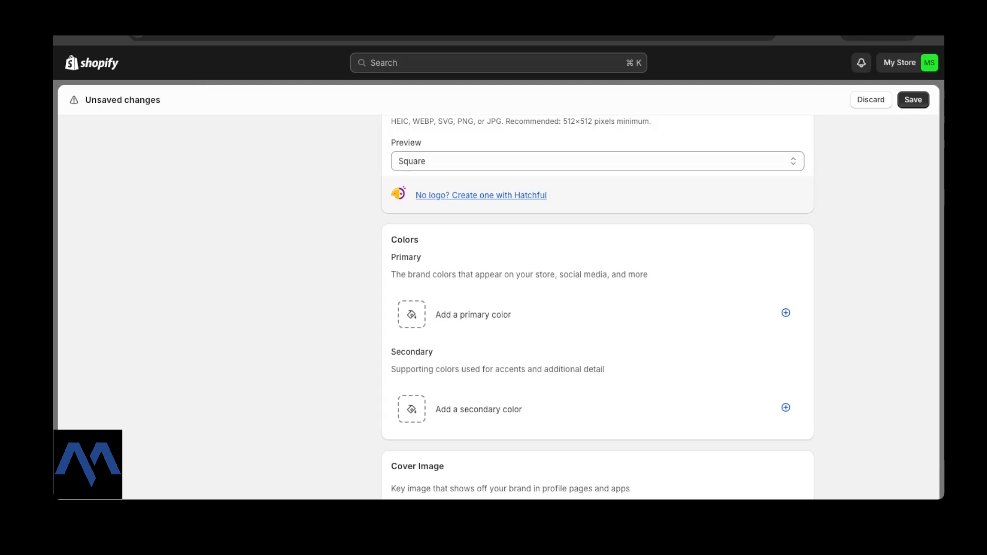
# Add the primary brand colour with hex value FFD700.
pyautogui.scroll(-1, 597, 309)
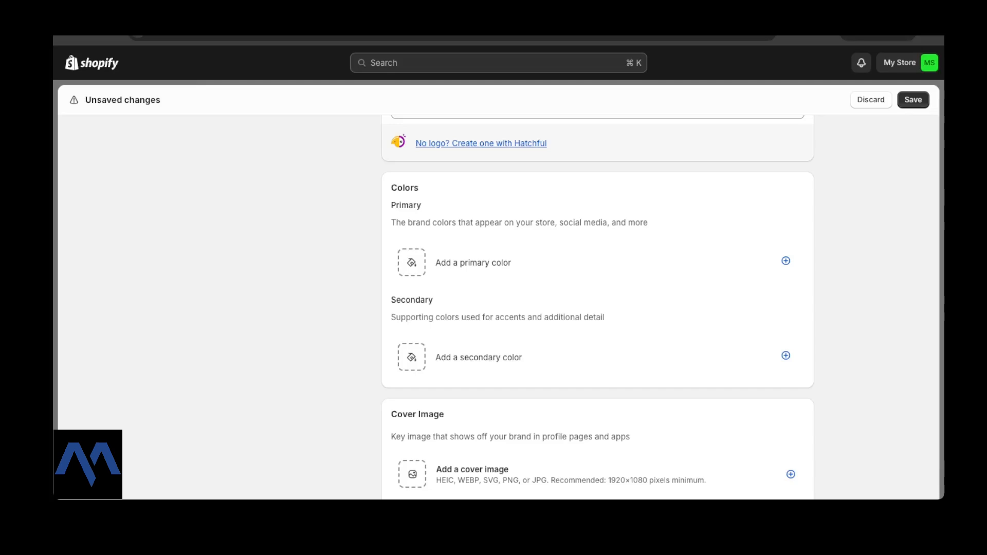
pyautogui.click(411, 263)
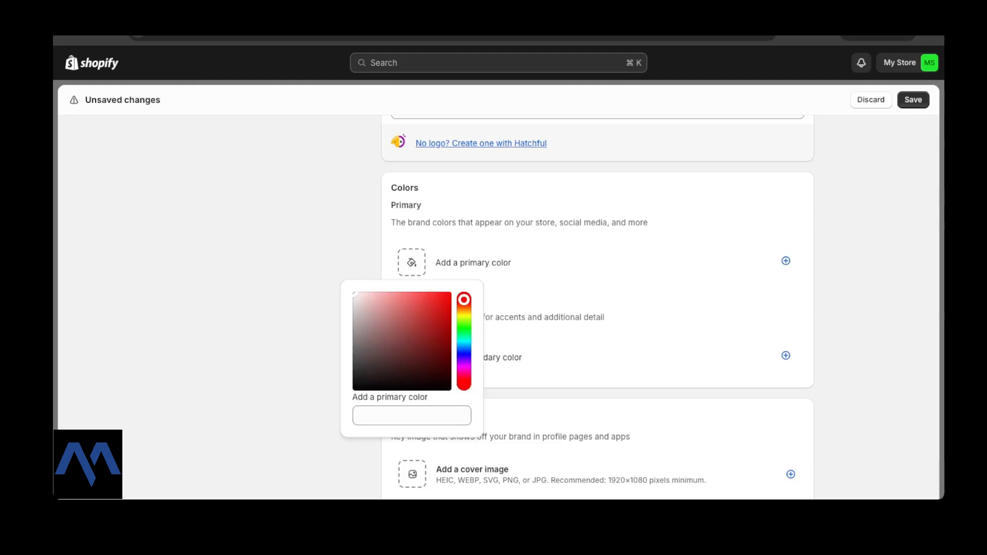
pyautogui.click(412, 416)
pyautogui.write('FFD70')
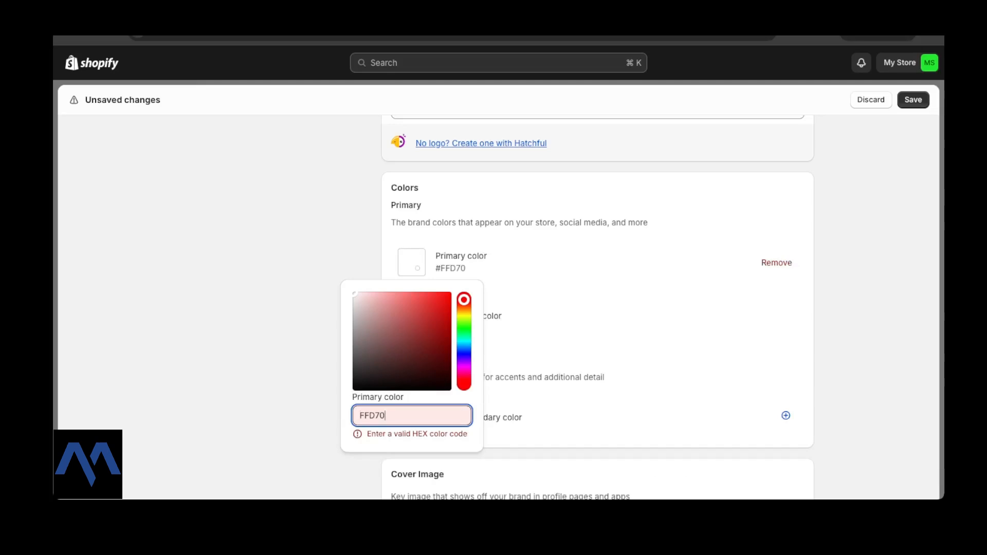
pyautogui.press('super+a')
pyautogui.press('super+c')
pyautogui.press('super+Tab')
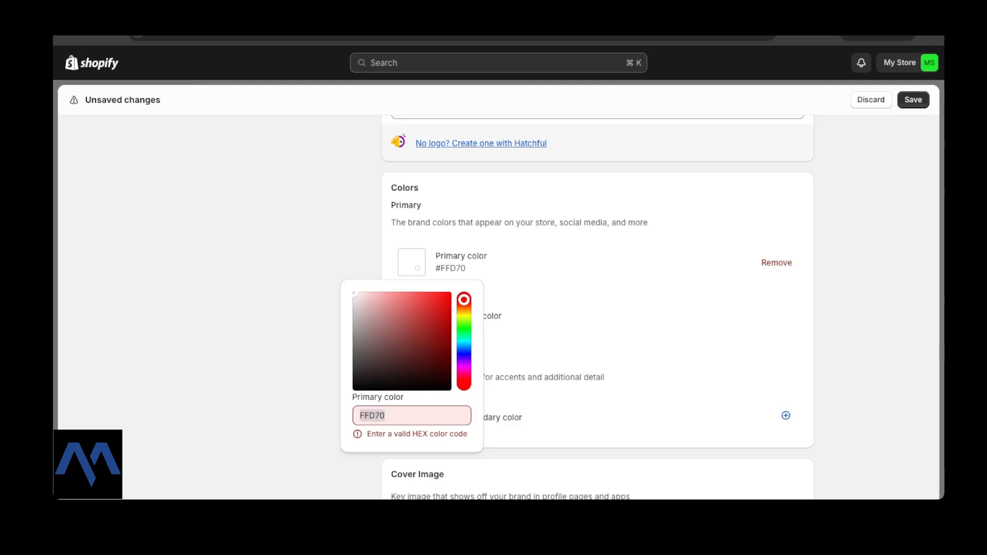
pyautogui.press('super+Tab')
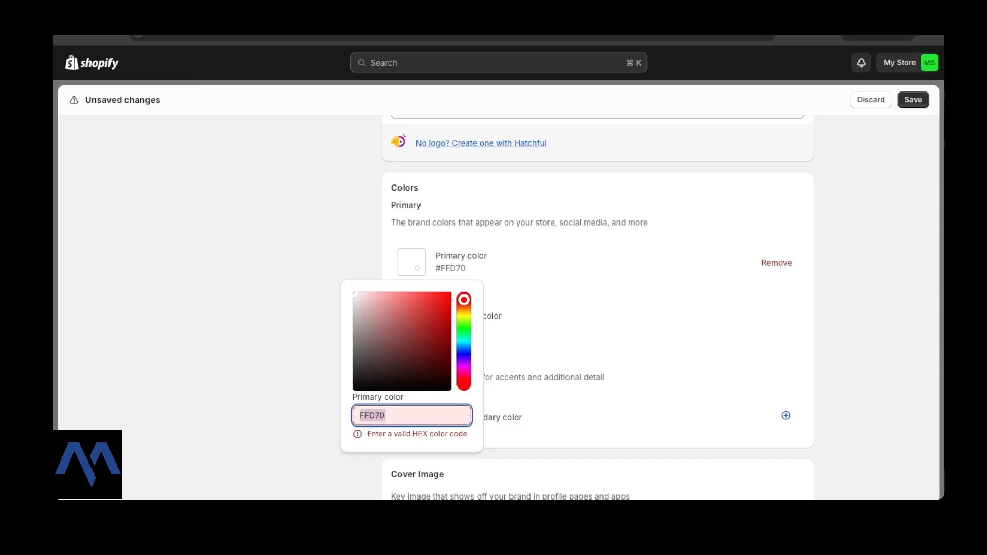
pyautogui.press('super+v')
pyautogui.write('0')
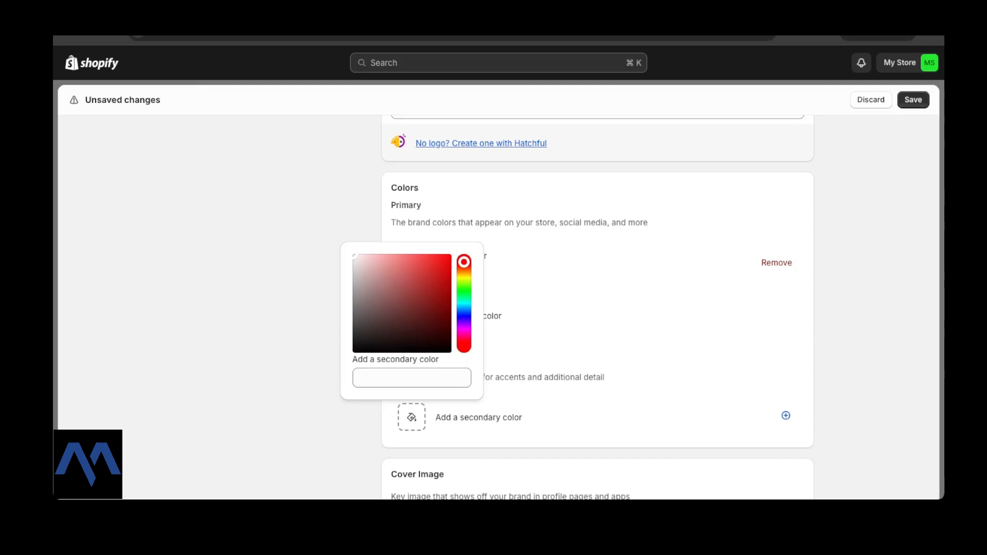
# Enter 6E5773 as Secondary color 1, then scroll down to the Slogan section.
pyautogui.click(412, 378)
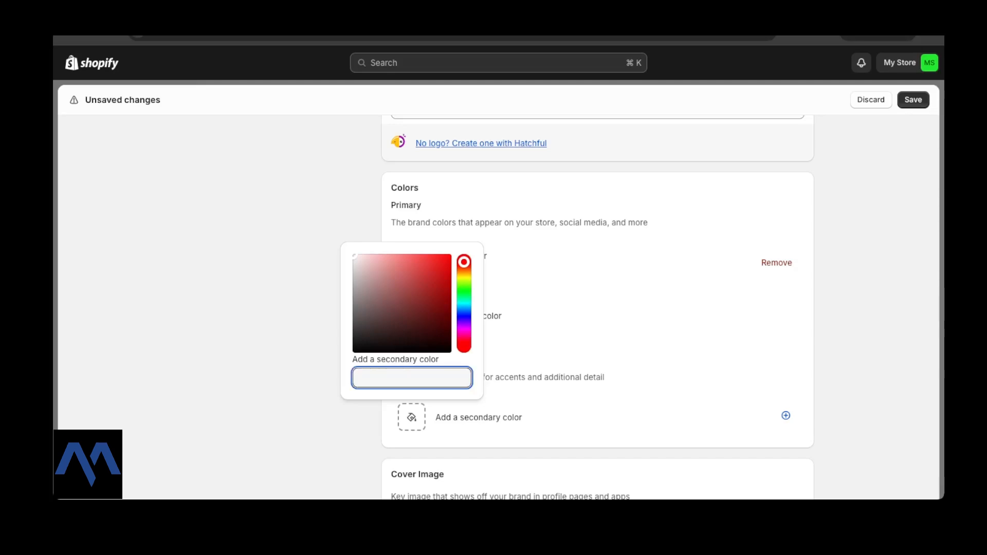
pyautogui.write('6E577')
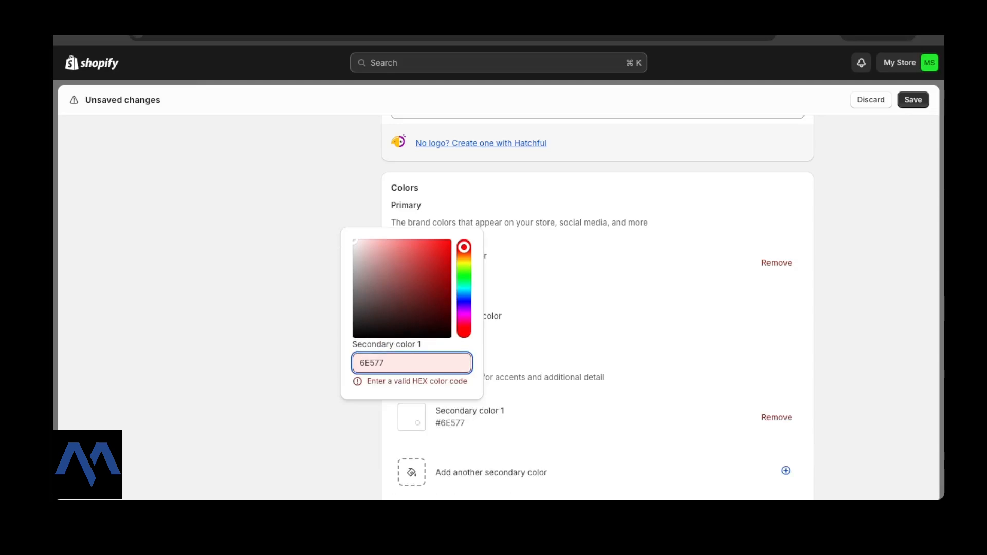
pyautogui.write('3')
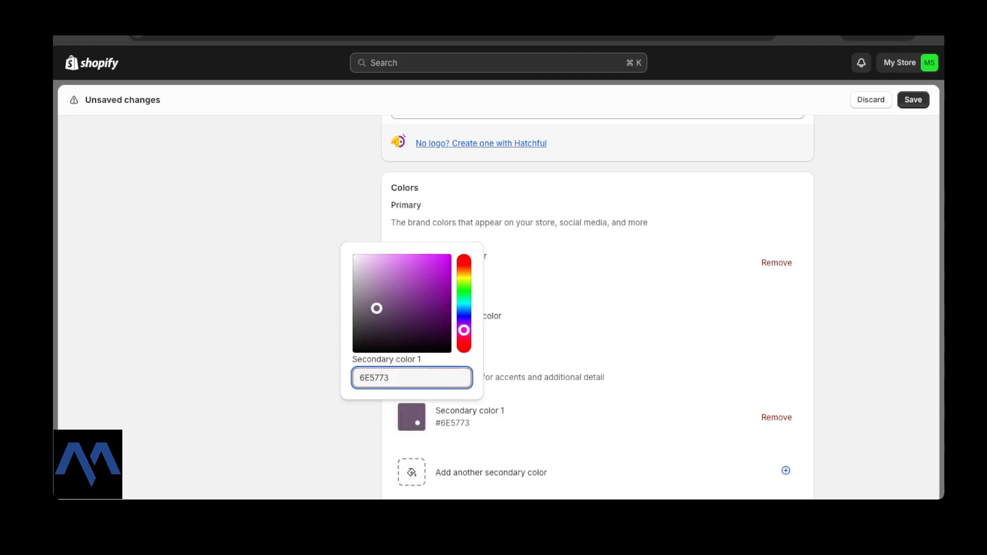
pyautogui.press('Escape')
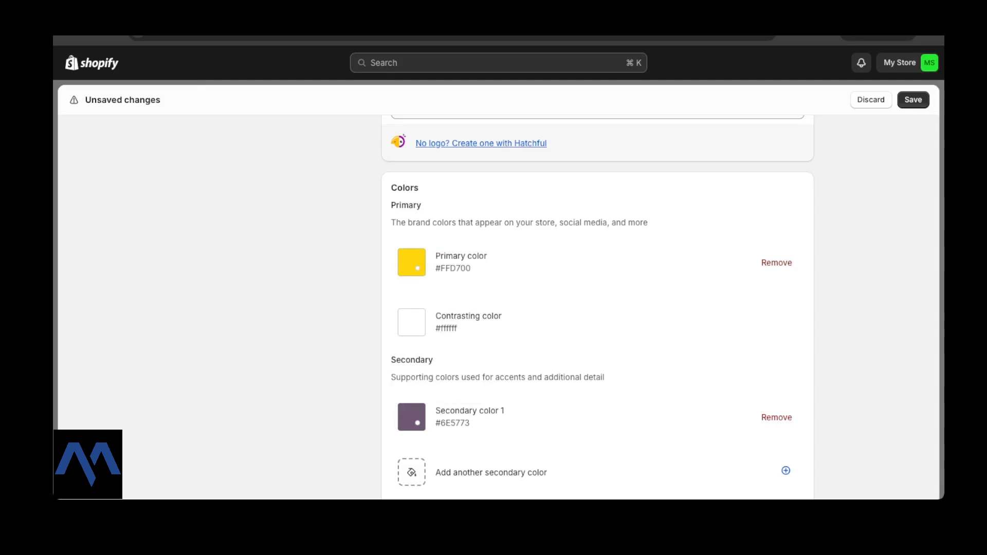
pyautogui.scroll(-1, 598, 309)
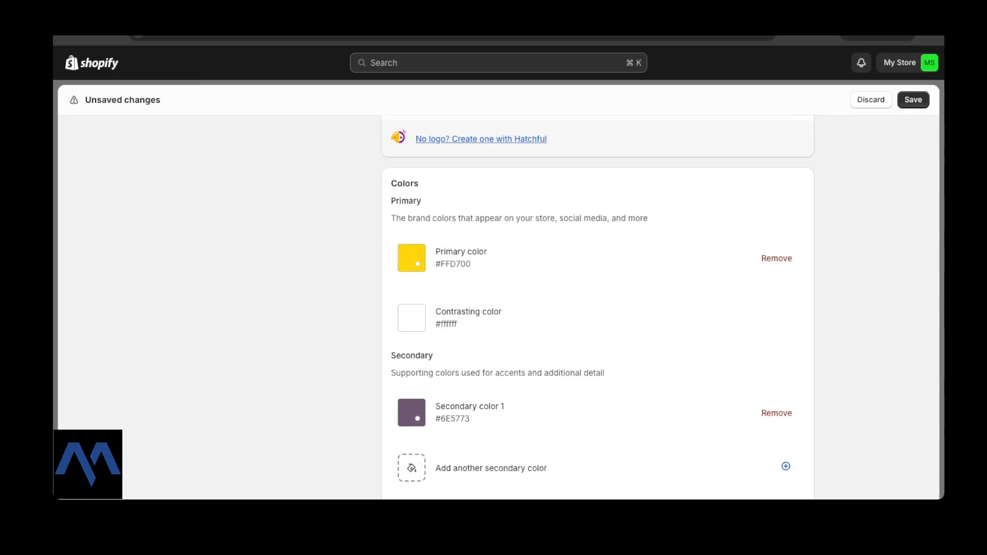
pyautogui.scroll(-1, 597, 308)
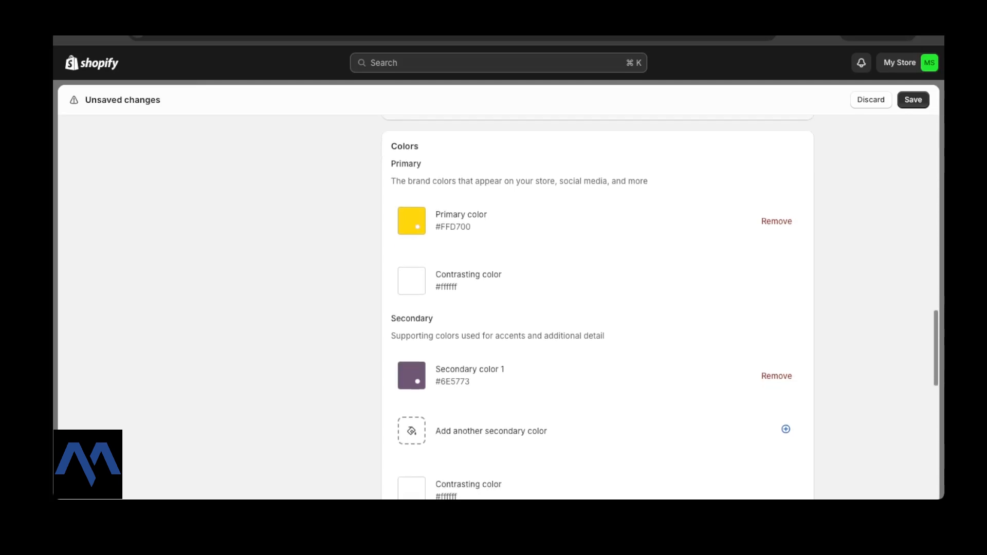
pyautogui.scroll(-3, 598, 309)
pyautogui.scroll(-1, 597, 309)
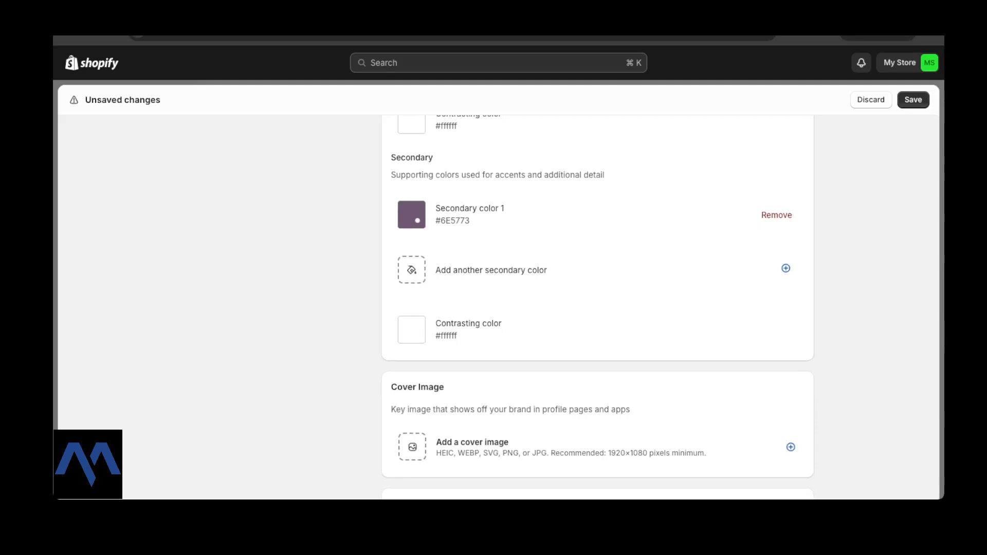
pyautogui.scroll(2, 597, 308)
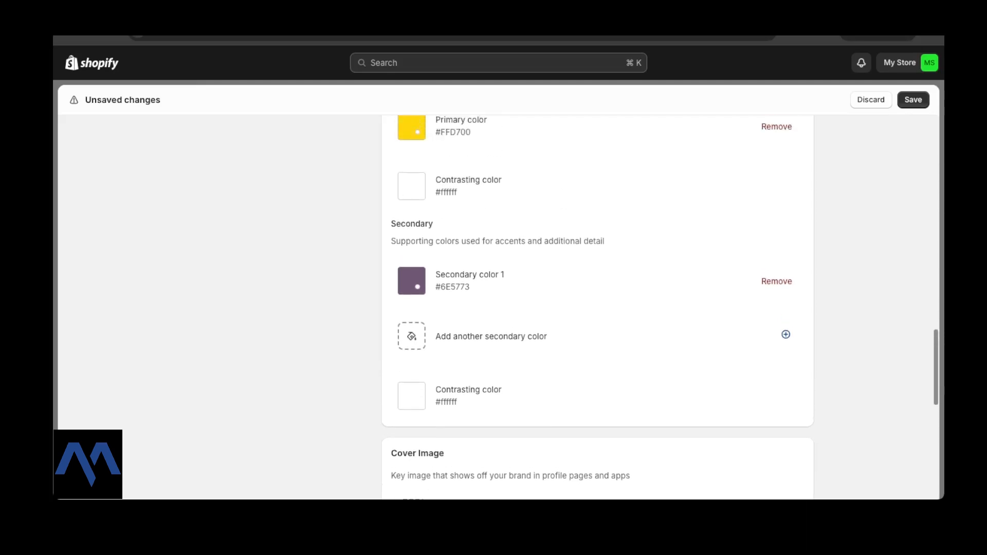
pyautogui.scroll(-1, 597, 308)
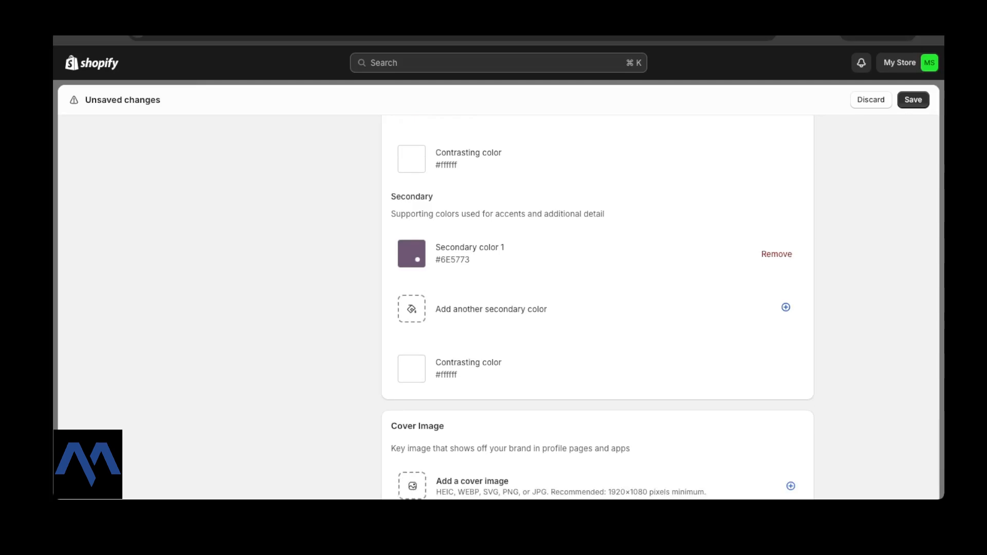
pyautogui.scroll(2, 597, 308)
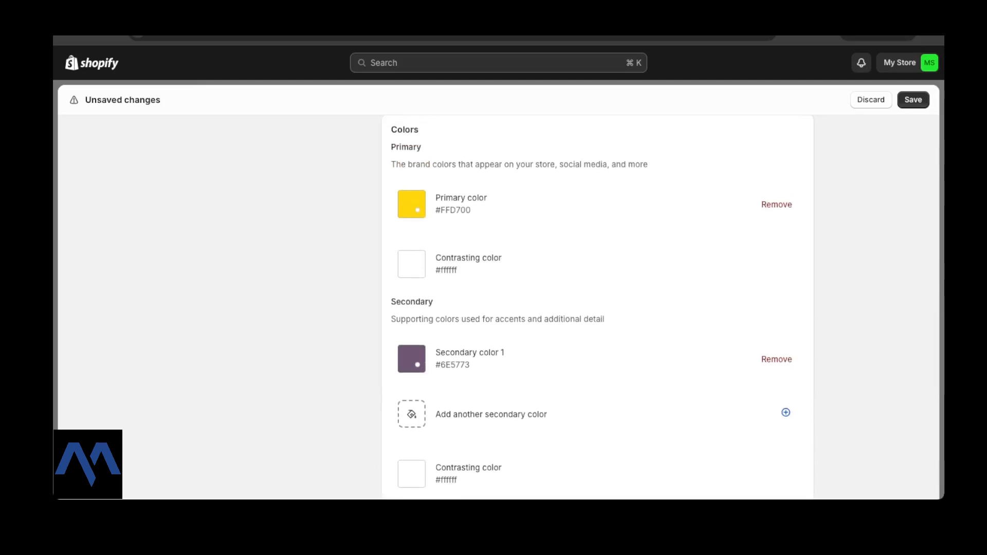
pyautogui.scroll(1, 597, 308)
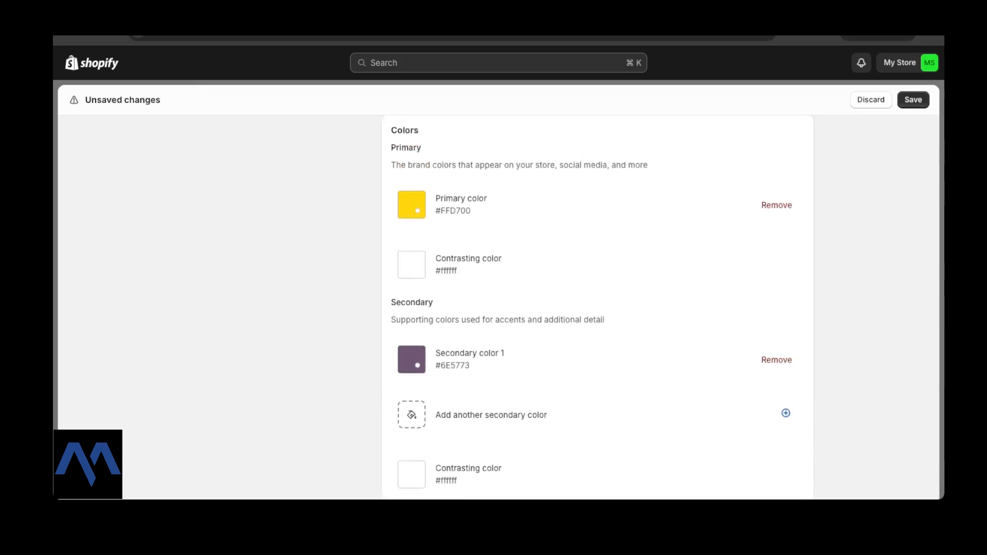
pyautogui.scroll(-2, 597, 308)
pyautogui.scroll(-3, 597, 309)
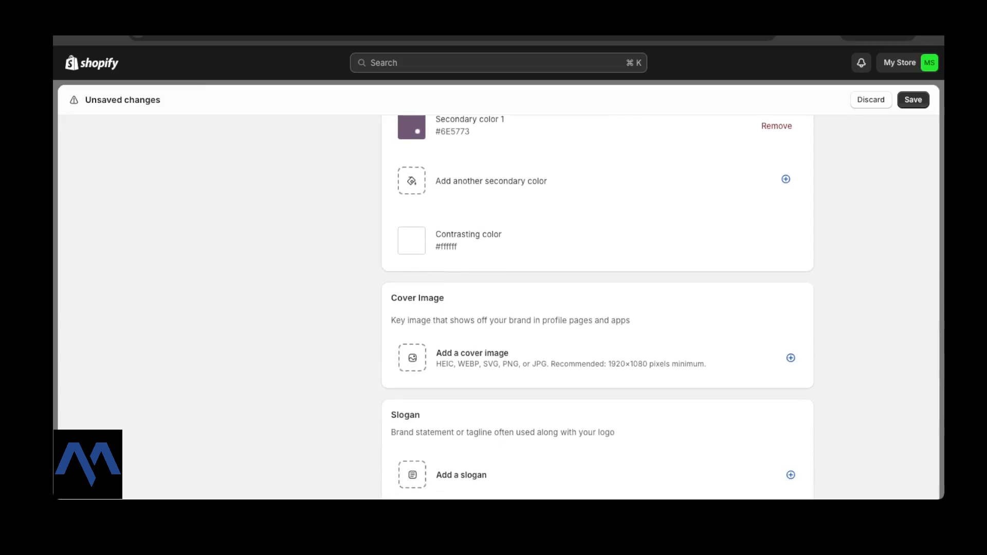
pyautogui.scroll(-3, 597, 309)
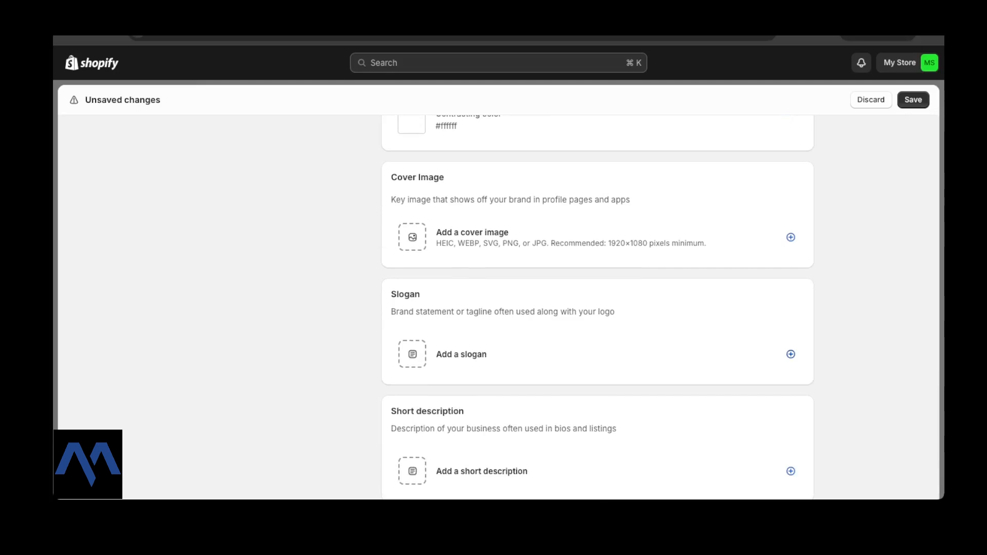
# Set the brand slogan to 'Adorn Your Essence' and start an empty short description.
pyautogui.click(791, 355)
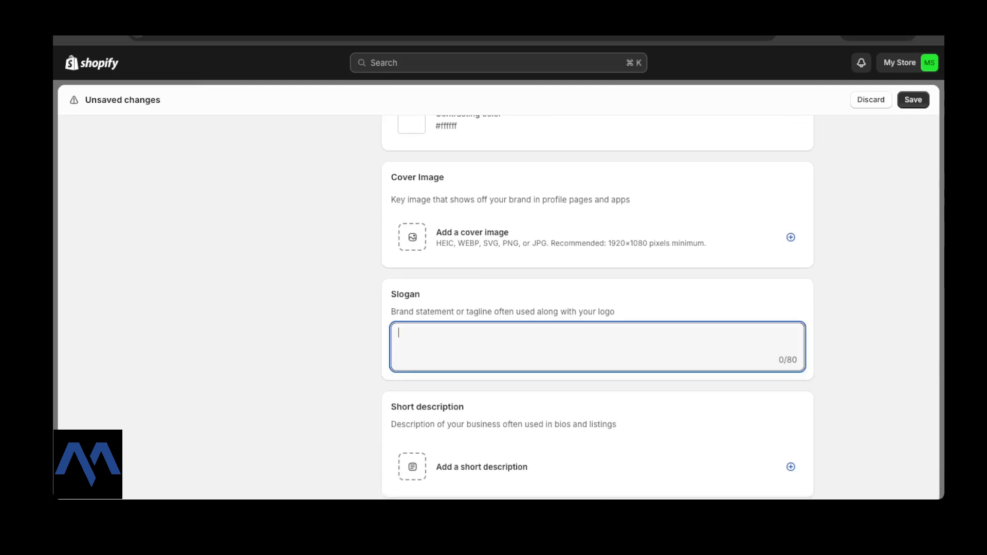
pyautogui.click(864, 328)
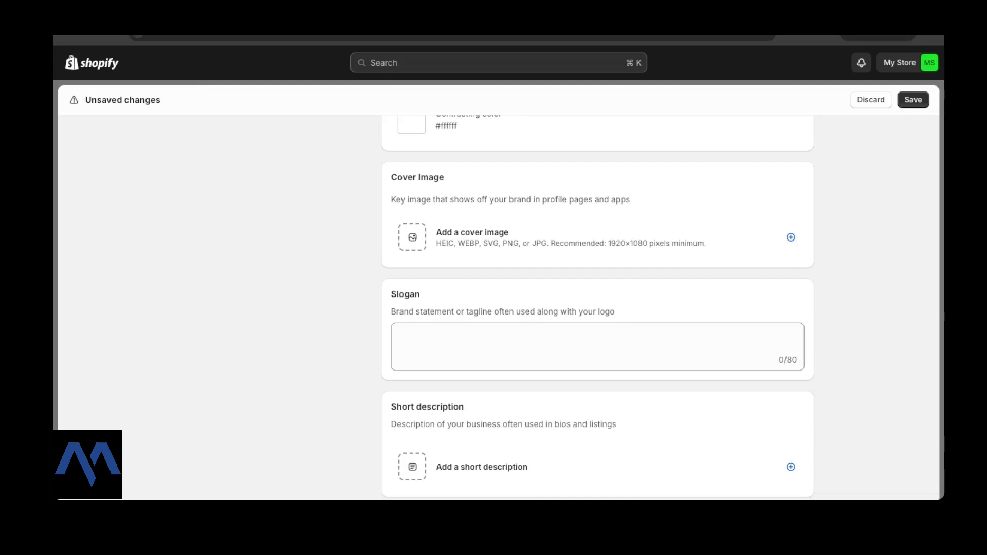
pyautogui.click(597, 346)
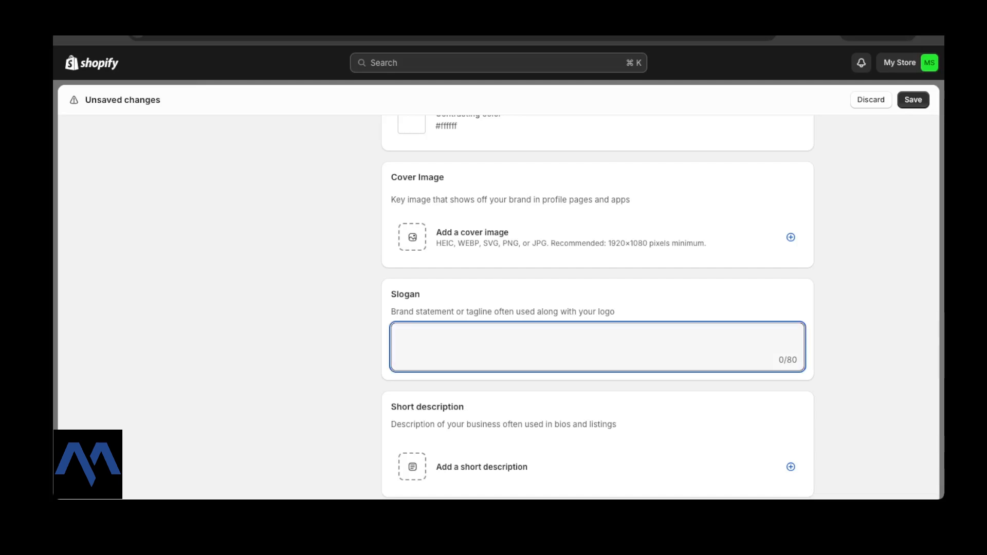
pyautogui.write('Adorn Your Essence')
pyautogui.click(864, 334)
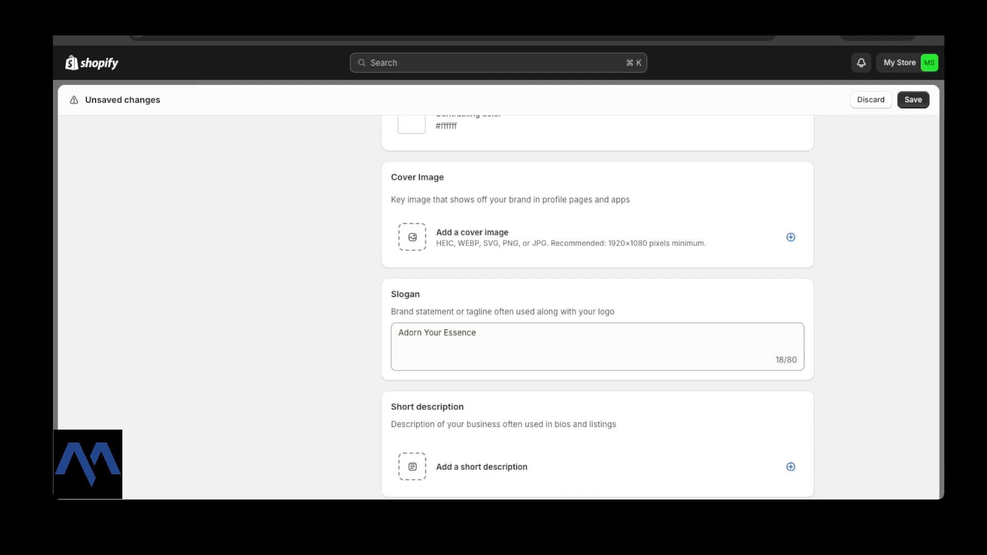
pyautogui.scroll(-3, 597, 308)
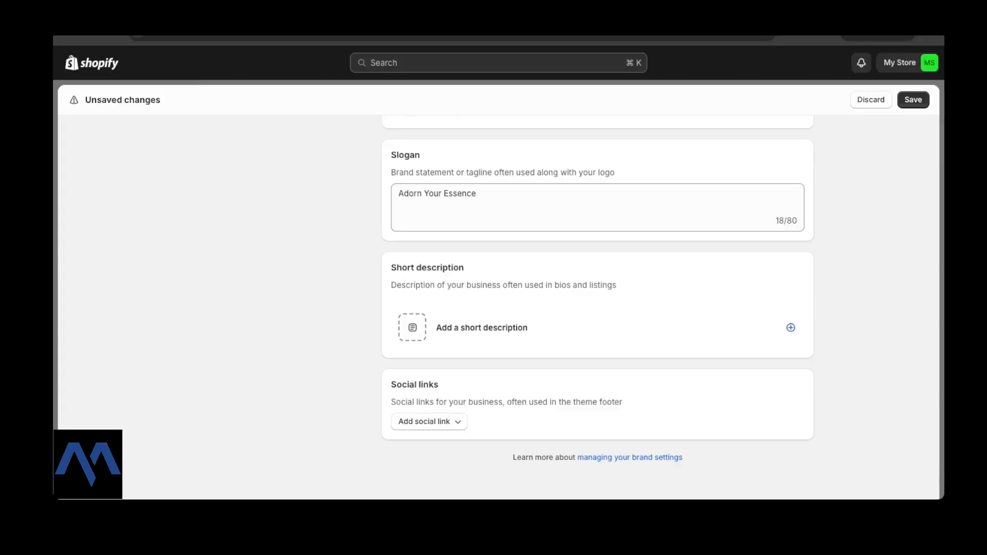
pyautogui.click(790, 327)
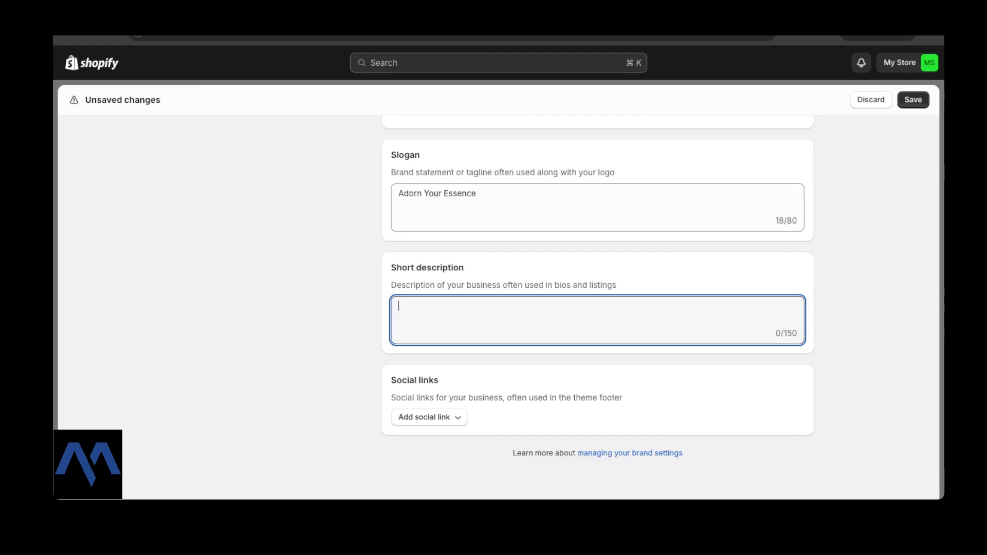
# Paste 'Crafted to Reflect Your Brilliance. Each piece a tale of elegance…' as the short description and open Add social link.
pyautogui.write('Crafted to Reflect Your Brilliance. Each piece a tale of elegance, capturing the essence of timeless beauty and sophistication.')
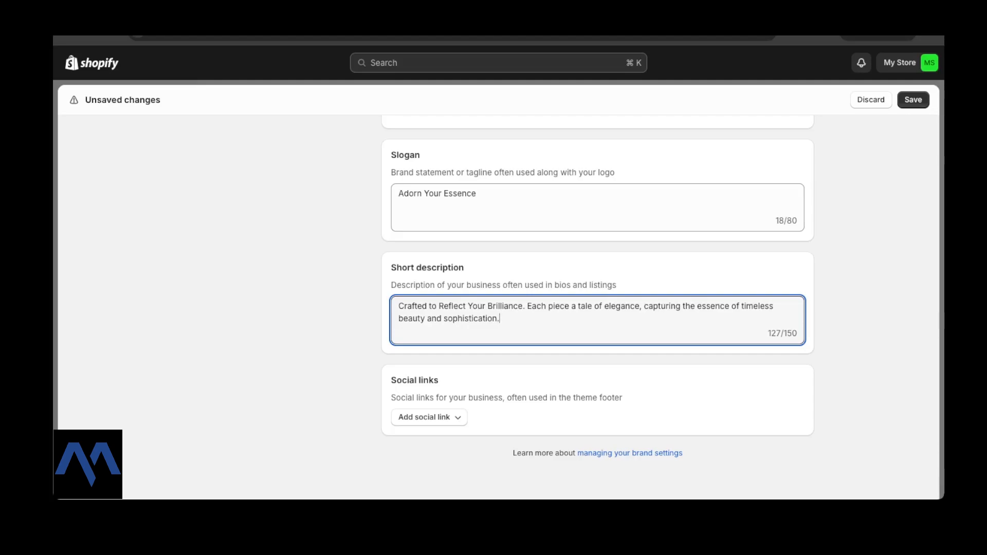
pyautogui.click(868, 319)
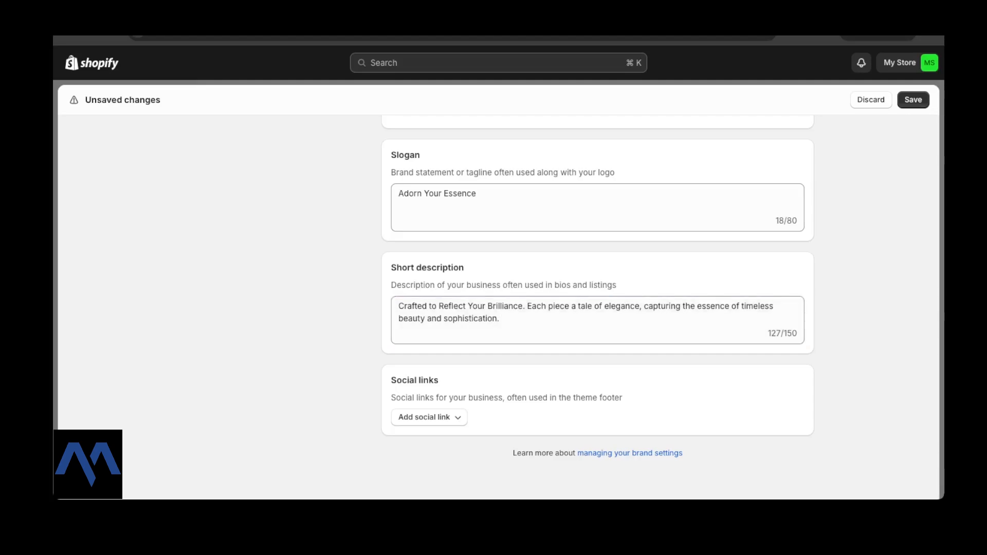
pyautogui.scroll(-1, 598, 308)
pyautogui.click(429, 384)
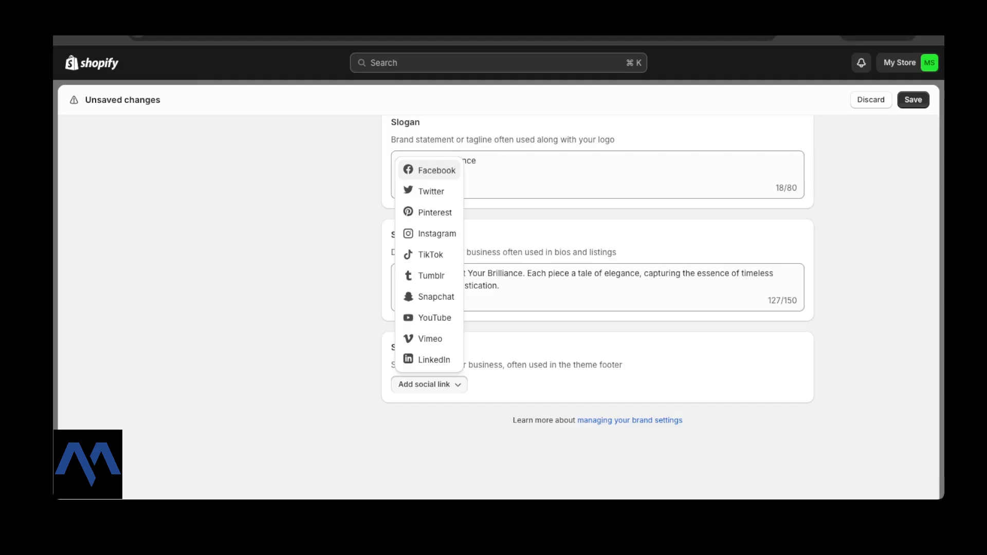
# Add a YouTube social link containing the brand's channel URL.
pyautogui.click(434, 318)
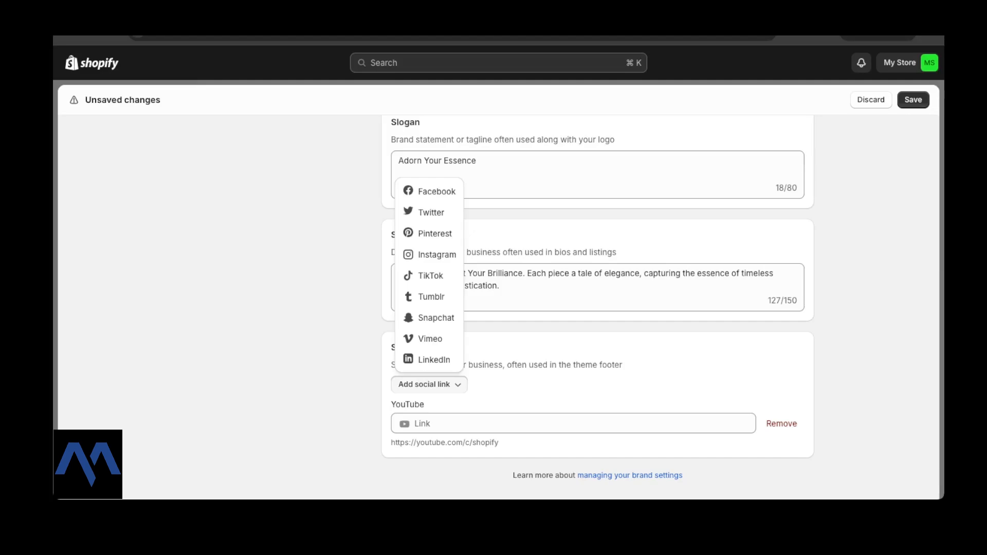
pyautogui.press('Escape')
pyautogui.moveTo(498, 442); pyautogui.dragTo(391, 442)
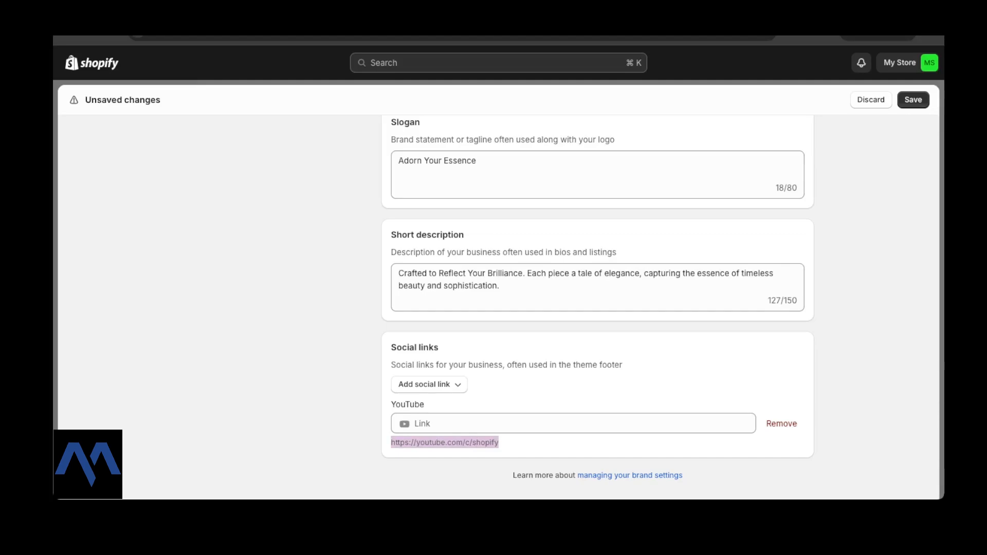
pyautogui.click(571, 423)
pyautogui.write('https://www.youtube.com/@modum_hq')
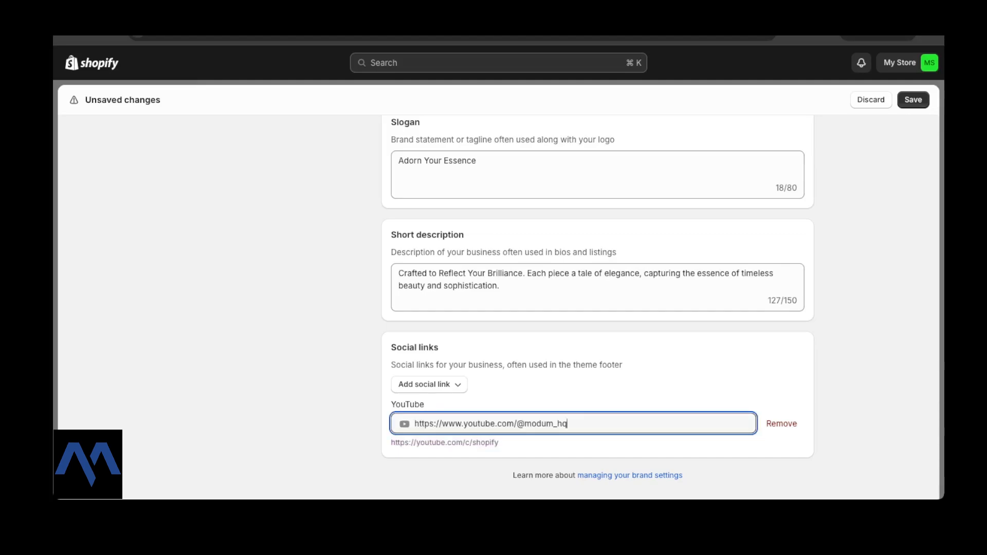
# Add an Instagram social link containing the brand's profile URL.
pyautogui.click(429, 385)
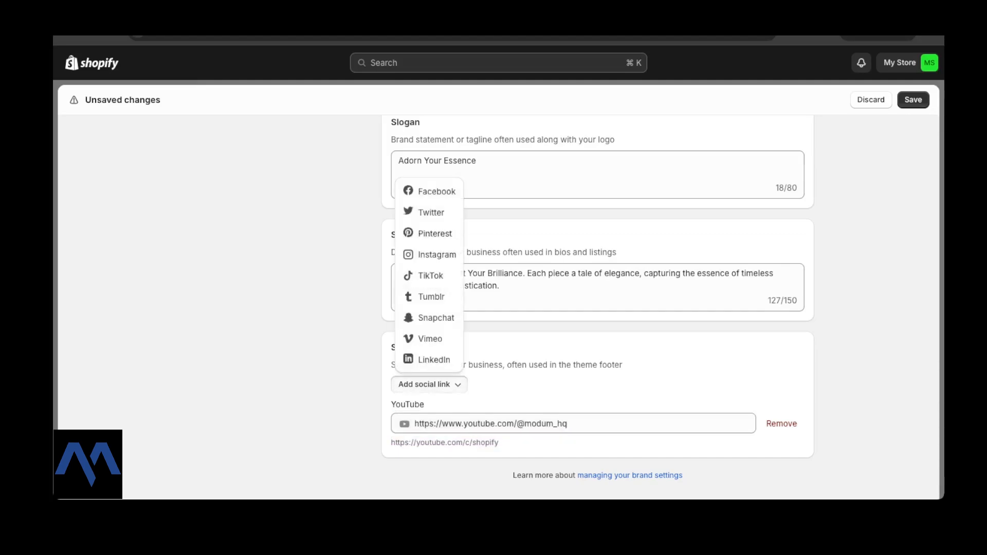
pyautogui.click(432, 254)
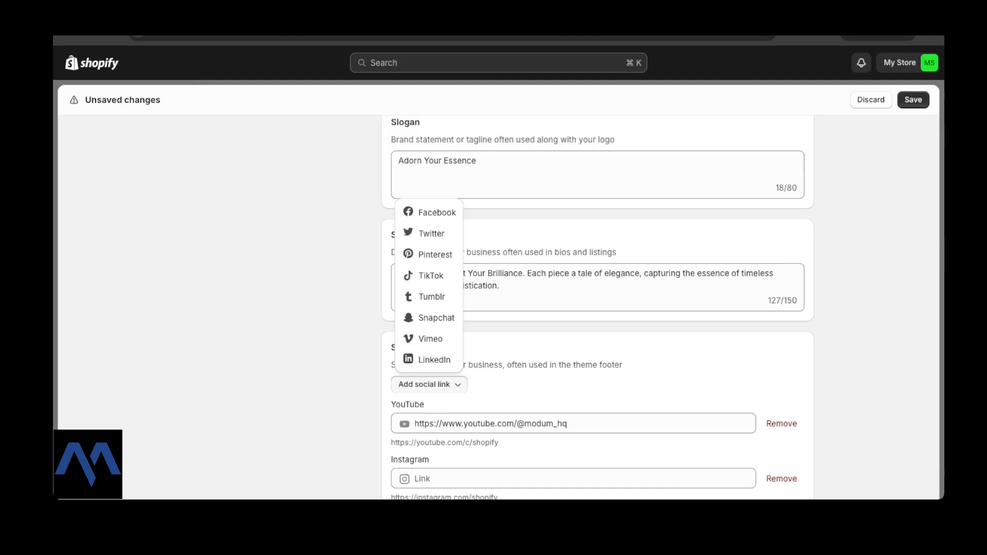
pyautogui.scroll(-3, 596, 308)
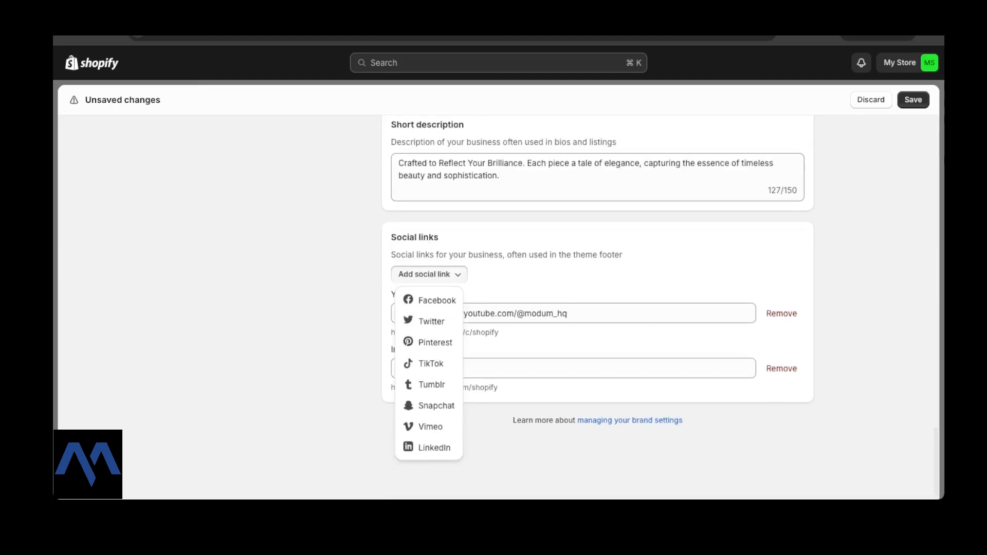
pyautogui.press('Escape')
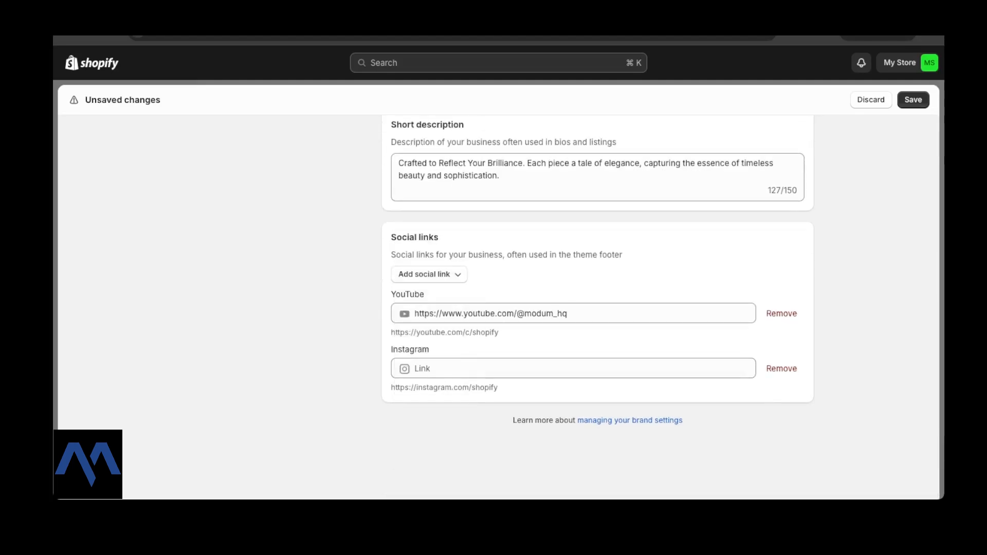
pyautogui.click(414, 368)
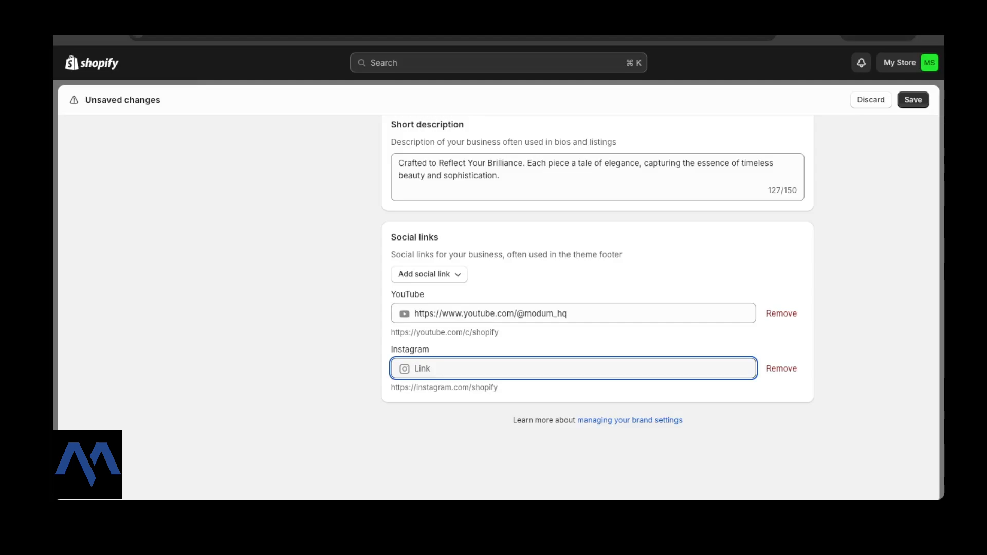
pyautogui.write('https://www.instagram.com/modum.hq/')
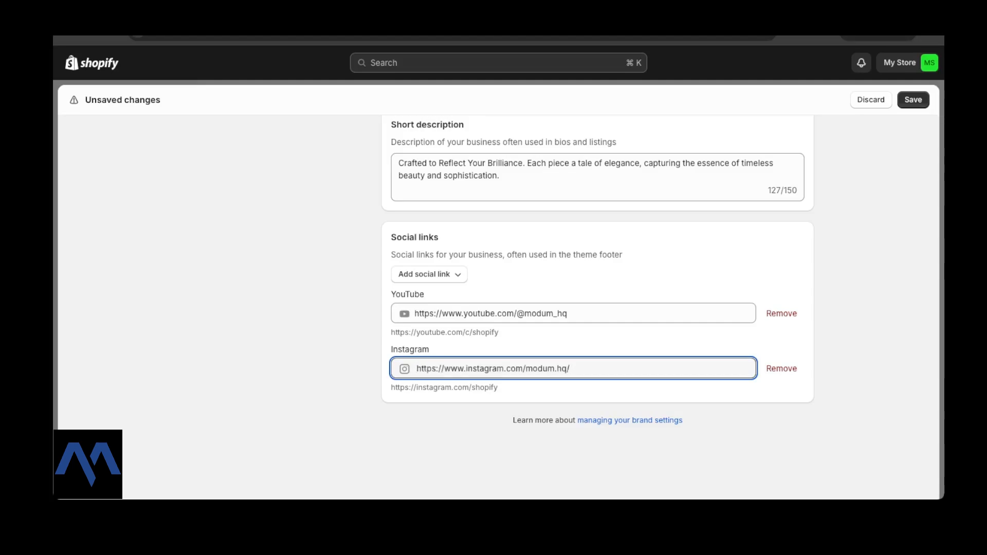
pyautogui.click(428, 274)
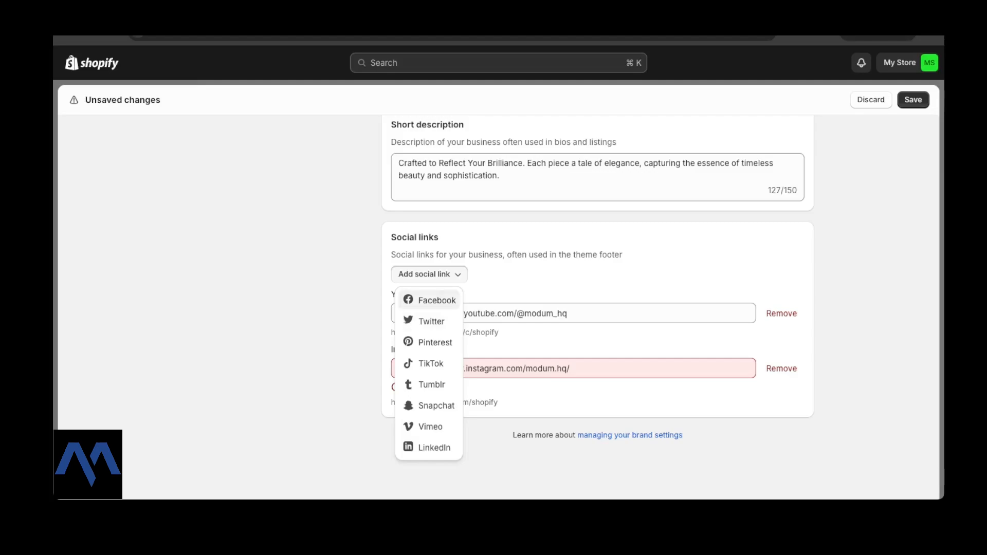
# Add a Facebook social link containing the brand's page URL.
pyautogui.click(432, 300)
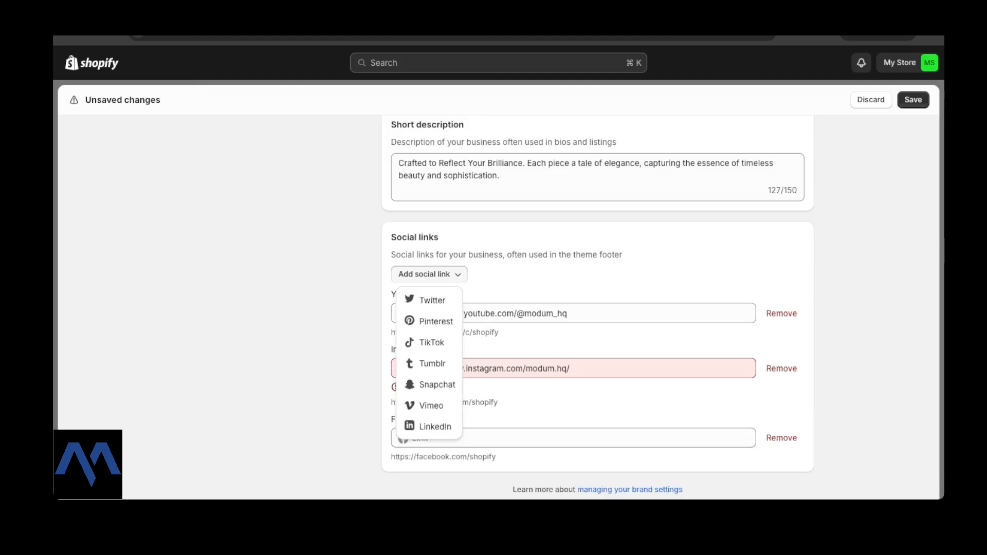
pyautogui.press('Escape')
pyautogui.scroll(-2, 596, 308)
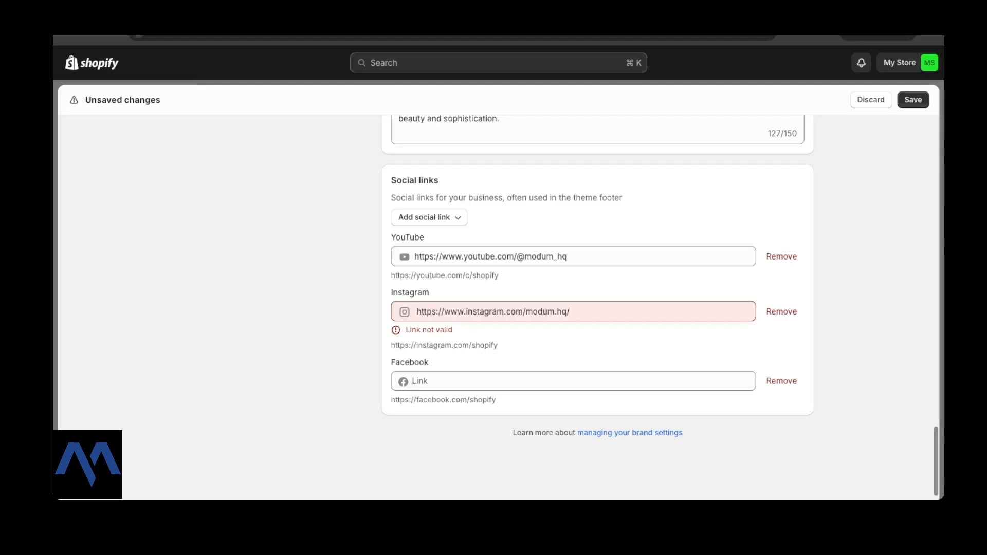
pyautogui.click(573, 380)
pyautogui.write('https://m.facebook.com/MODUM.hq')
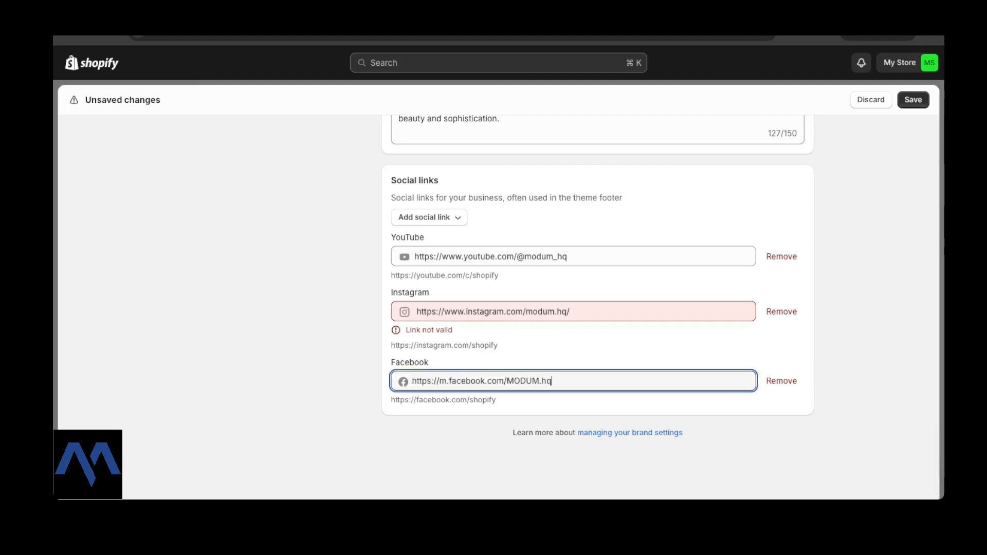
pyautogui.click(570, 311)
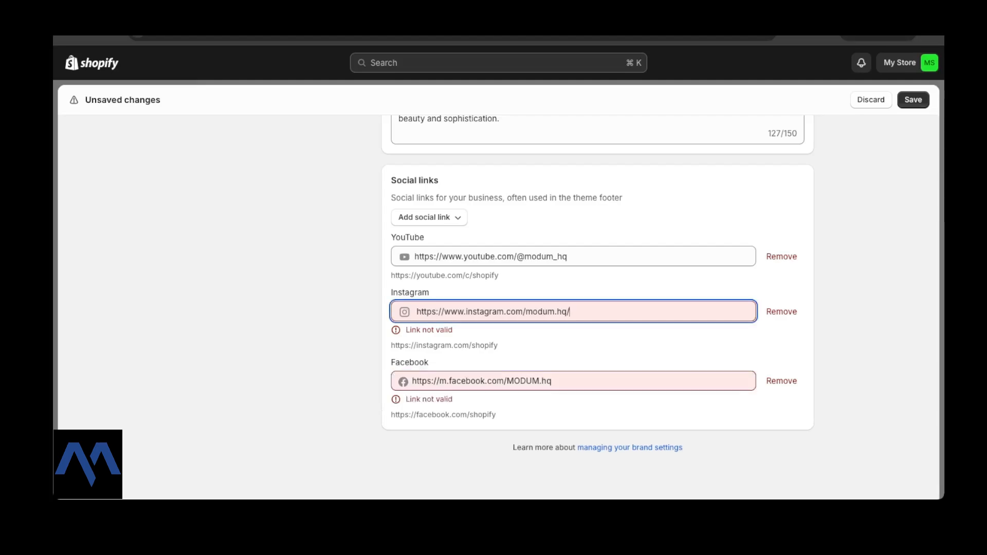
pyautogui.press('BackSpace')
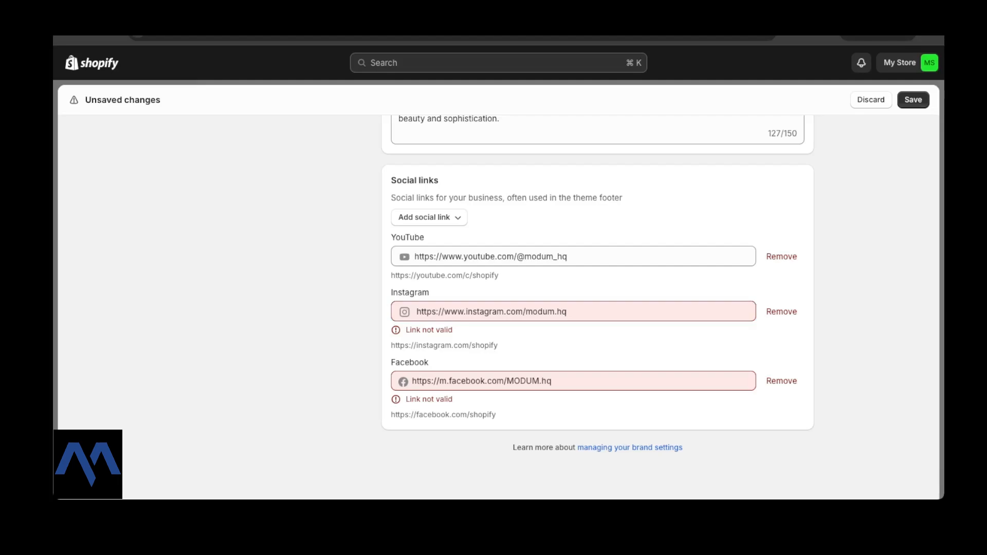
pyautogui.click(464, 311)
pyautogui.press('BackSpace')
pyautogui.press('BackSpace')
pyautogui.press('BackSpace')
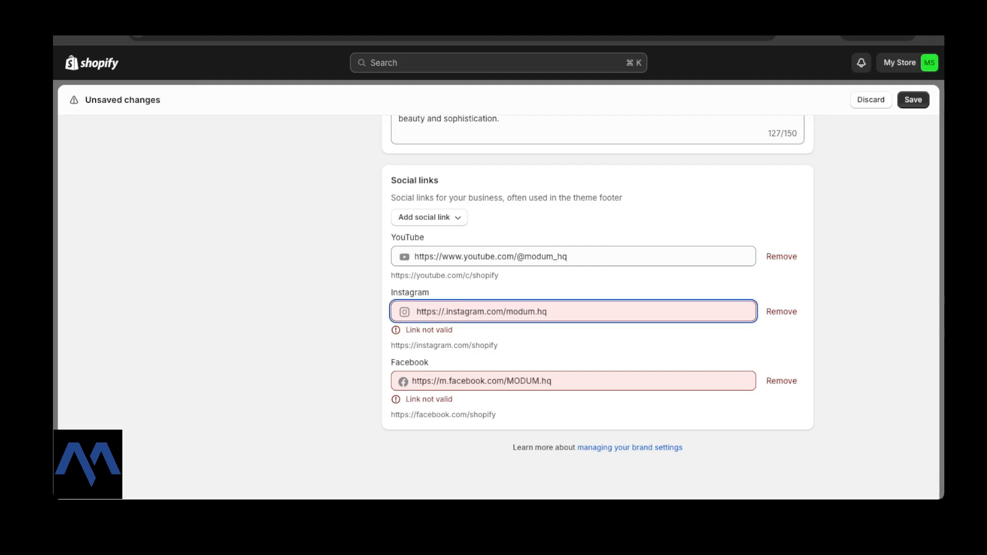
pyautogui.press('Delete')
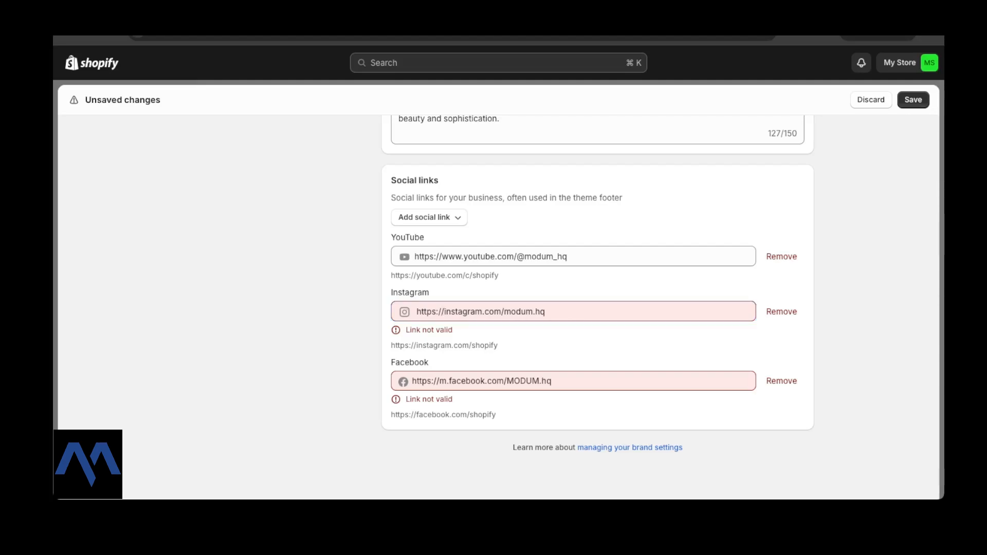
pyautogui.click(448, 381)
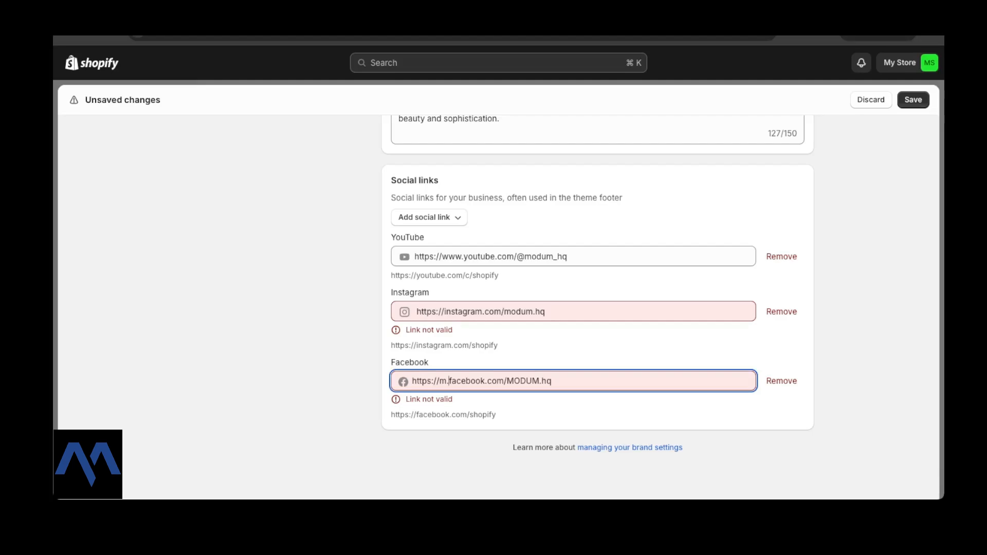
pyautogui.press('BackSpace')
pyautogui.press('BackSpace')
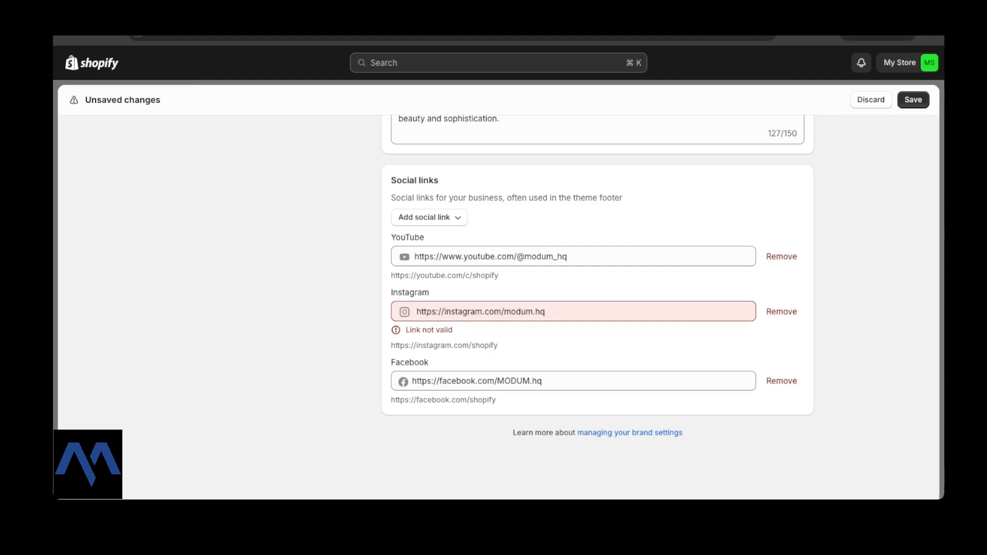
# Clear the Instagram link field completely.
pyautogui.click(545, 312)
pyautogui.click(546, 312)
pyautogui.write('/')
pyautogui.scroll(-1, 597, 308)
pyautogui.click(548, 310)
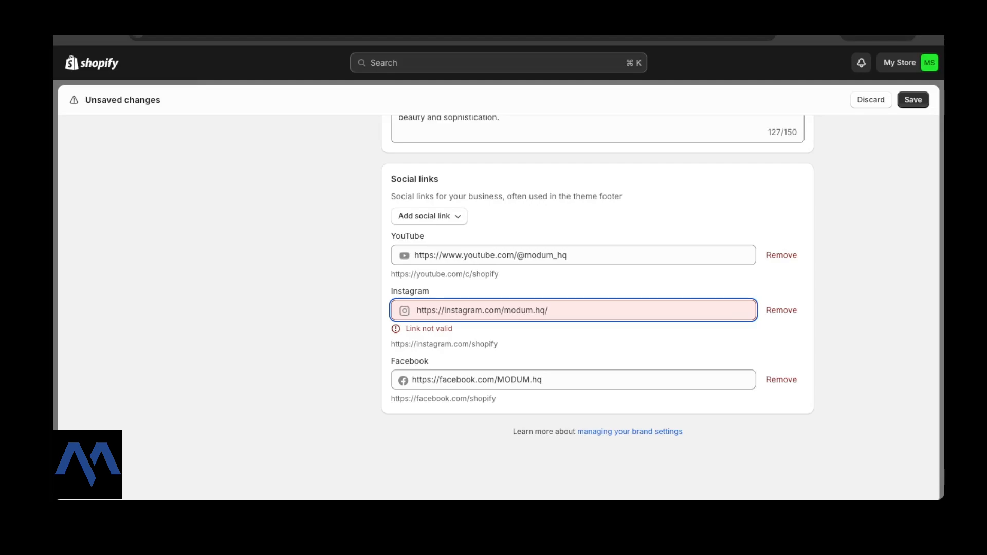
pyautogui.press('BackSpace')
pyautogui.press('BackSpace')
pyautogui.press('BackSpace')
pyautogui.press('BackSpace')
pyautogui.press('BackSpace')
pyautogui.press('BackSpace')
pyautogui.press('BackSpace')
pyautogui.press('BackSpace')
pyautogui.press('BackSpace')
pyautogui.press('BackSpace')
pyautogui.press('BackSpace')
pyautogui.press('BackSpace')
pyautogui.press('BackSpace')
pyautogui.press('BackSpace')
pyautogui.press('BackSpace')
pyautogui.press('BackSpace')
pyautogui.press('BackSpace')
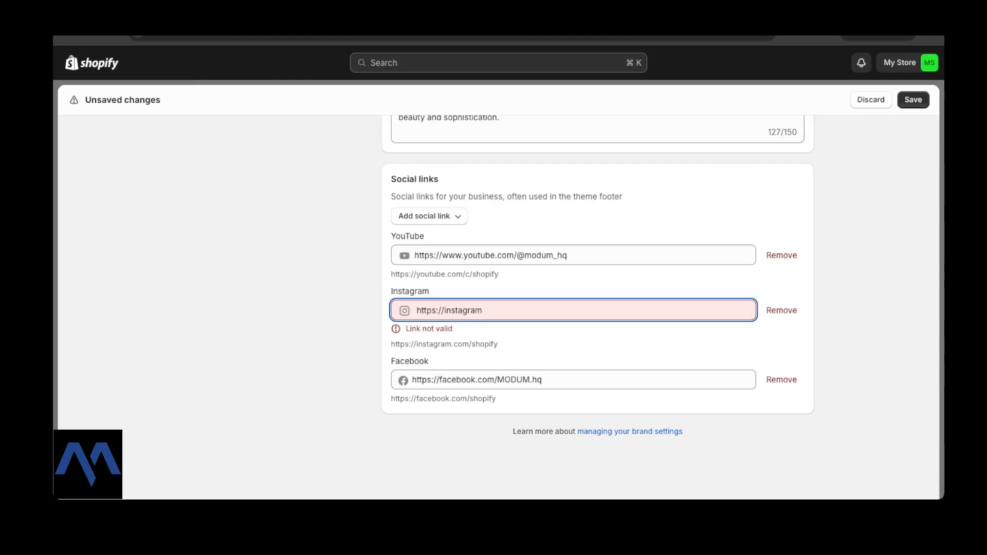
pyautogui.press('super+a')
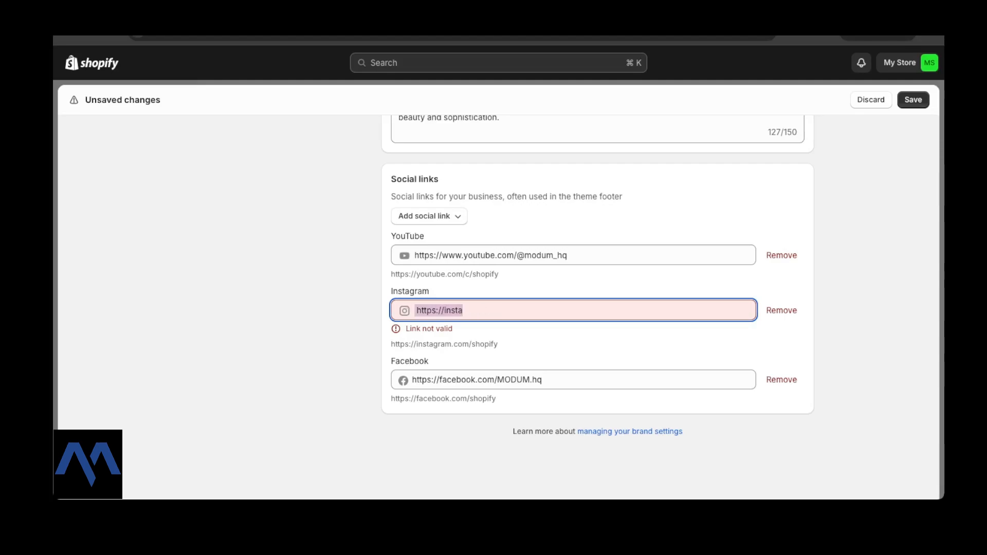
pyautogui.press('BackSpace')
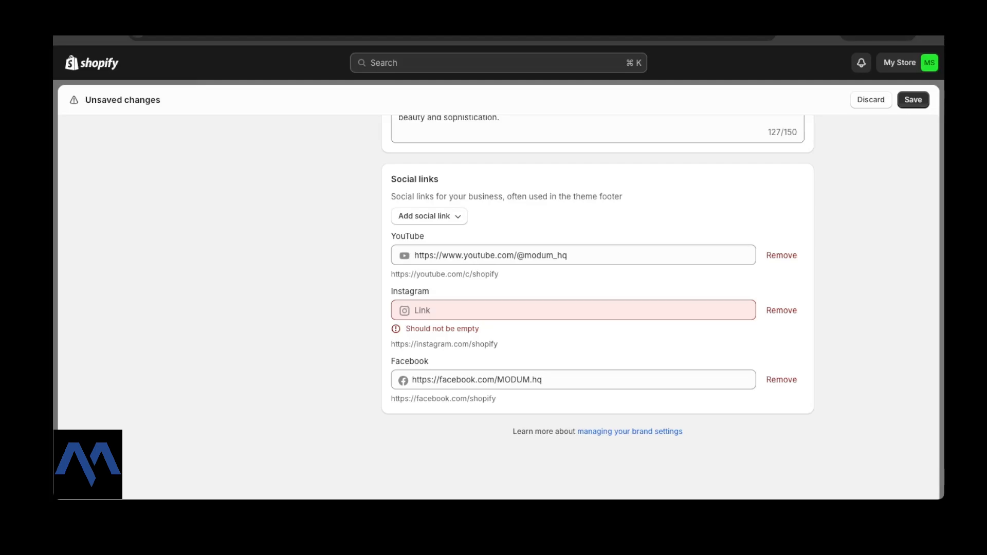
# Refill the Instagram link from the example address, replacing its handle with 'modum.hq'.
pyautogui.click(416, 311)
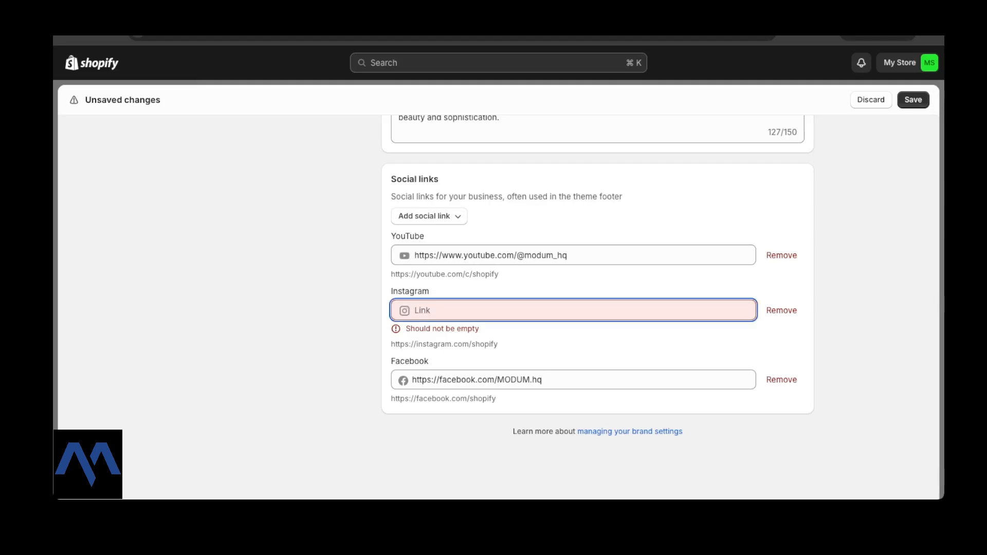
pyautogui.moveTo(498, 344); pyautogui.dragTo(391, 344)
pyautogui.press('super+c')
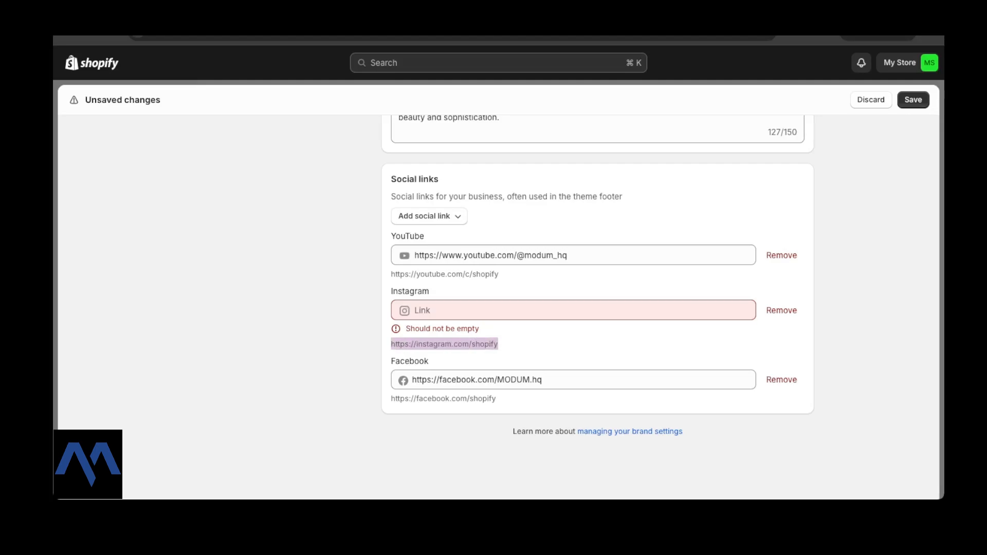
pyautogui.click(415, 310)
pyautogui.press('super+v')
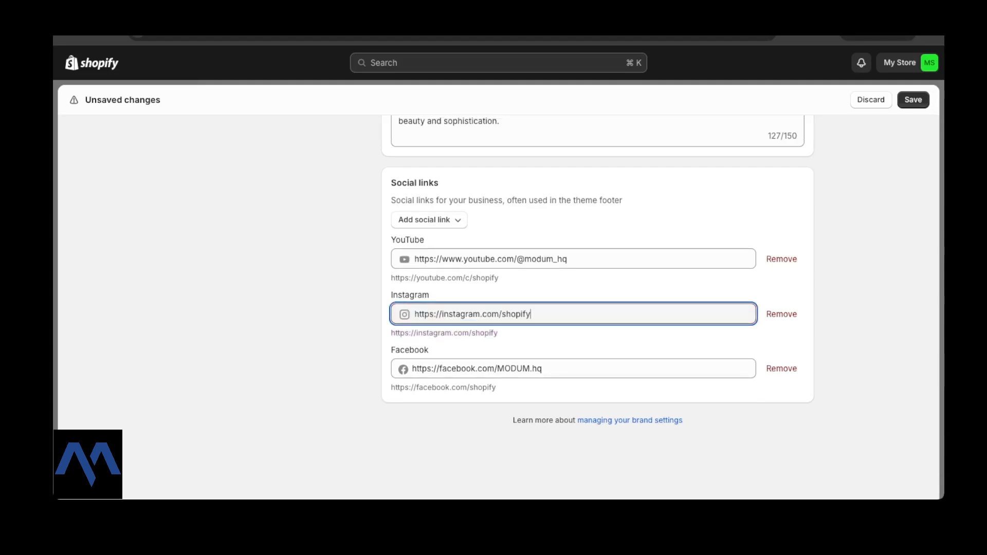
pyautogui.press('BackSpace')
pyautogui.press('BackSpace')
pyautogui.press('BackSpace')
pyautogui.press('BackSpace')
pyautogui.press('BackSpace')
pyautogui.press('BackSpace')
pyautogui.press('BackSpace')
pyautogui.write('MODUM.HQ')
pyautogui.press('BackSpace')
pyautogui.press('BackSpace')
pyautogui.press('BackSpace')
pyautogui.press('BackSpace')
pyautogui.press('BackSpace')
pyautogui.press('BackSpace')
pyautogui.press('BackSpace')
pyautogui.press('BackSpace')
pyautogui.write('M')
pyautogui.press('BackSpace')
pyautogui.write('modum.hq')
# Save the logos, colors, slogan, description and social links, then close Settings.
pyautogui.click(596, 452)
pyautogui.scroll(2, 596, 308)
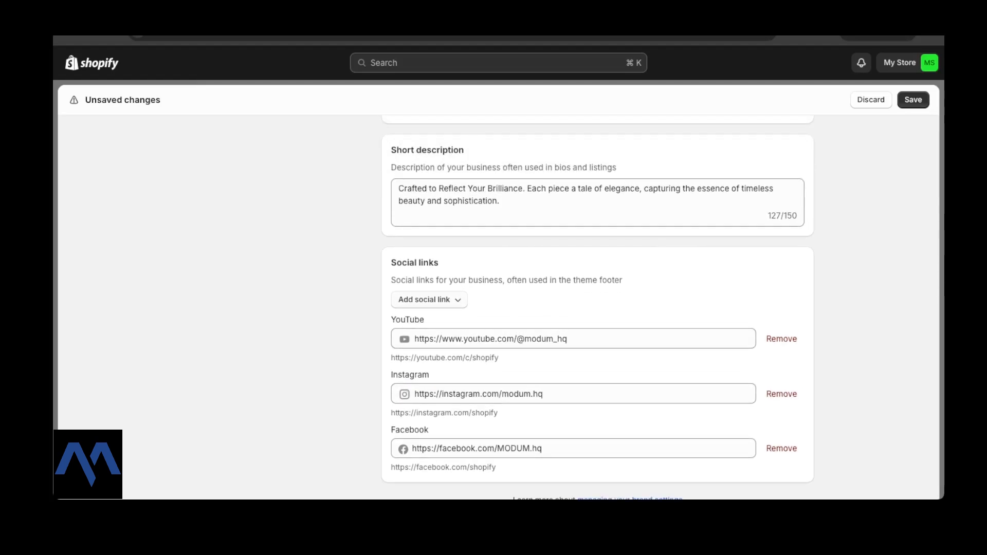
pyautogui.scroll(-1, 596, 308)
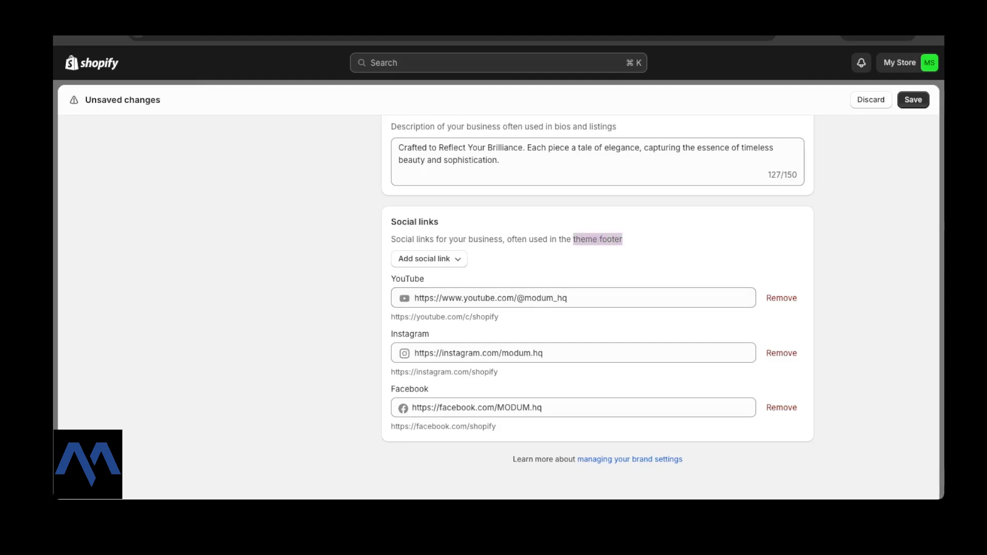
pyautogui.scroll(15, 597, 308)
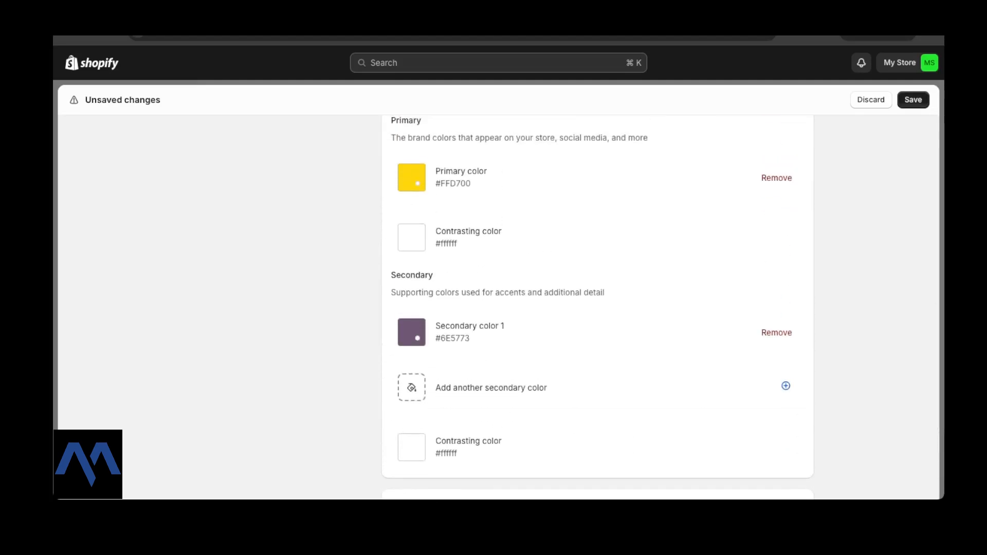
pyautogui.click(913, 100)
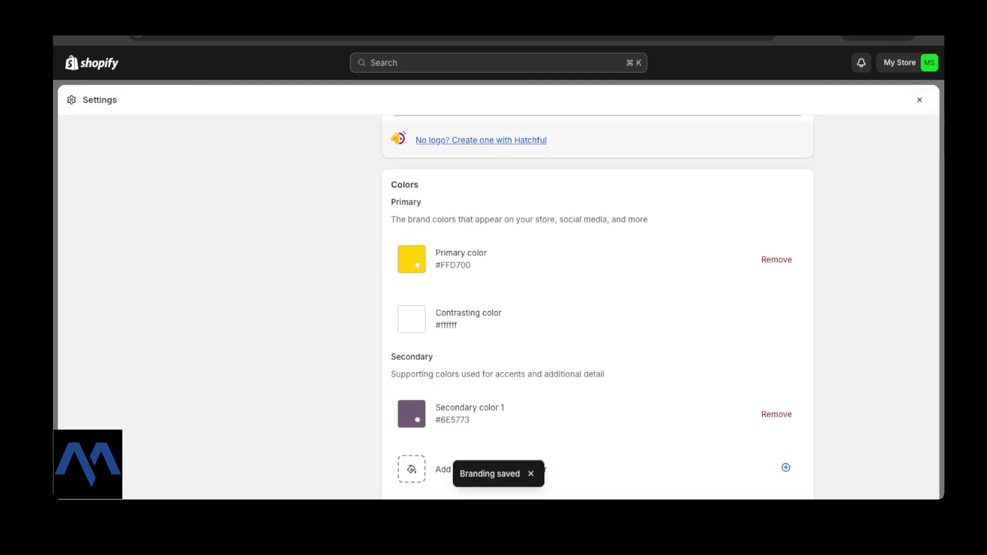
pyautogui.scroll(4, 597, 308)
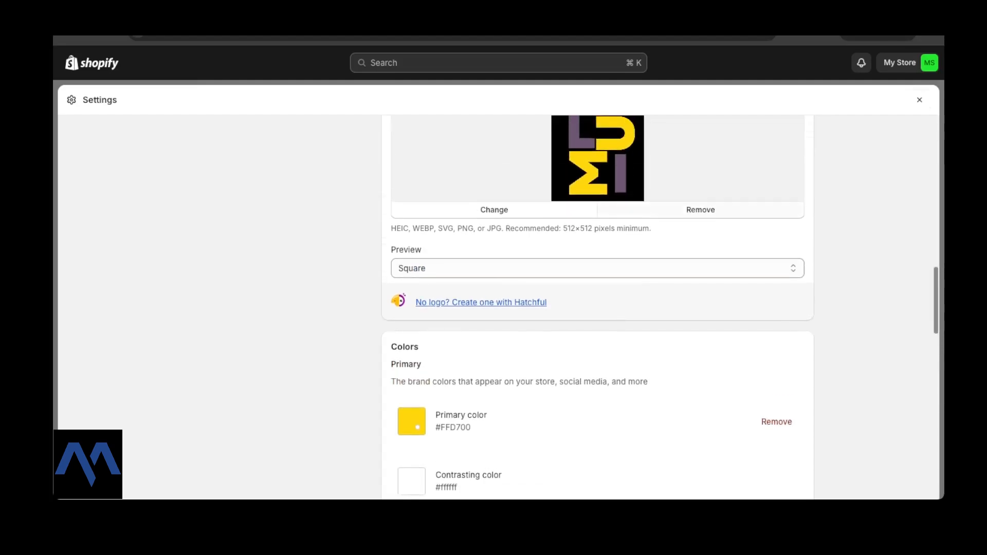
pyautogui.scroll(15, 598, 308)
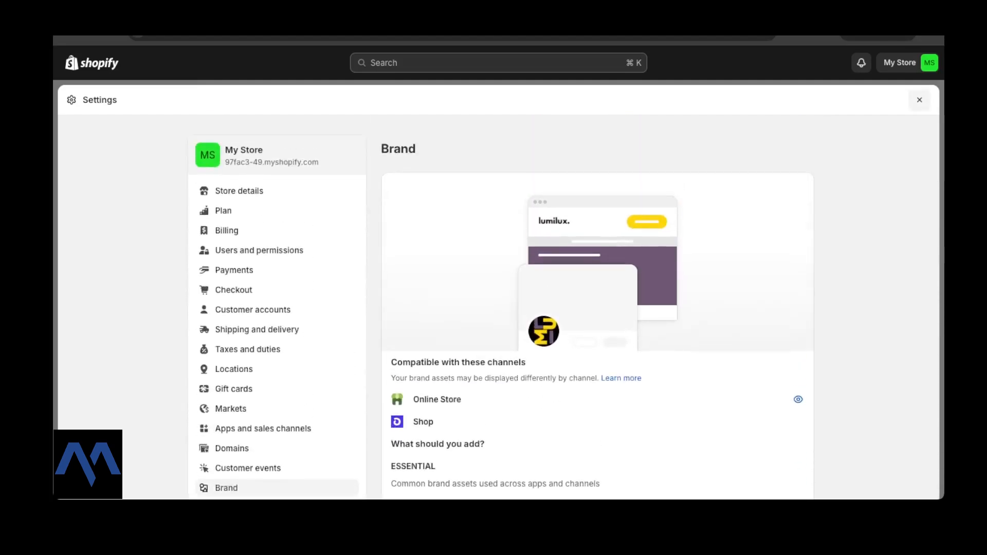
pyautogui.click(919, 100)
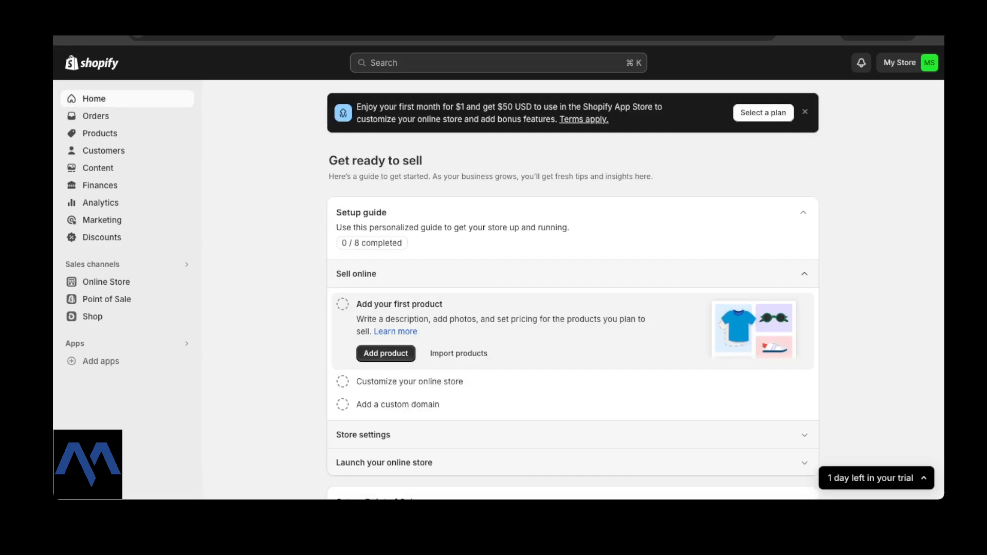
# Browse the Orders, Products, Customers, Content Metaobjects and Files sections in turn.
pyautogui.scroll(-1, 573, 278)
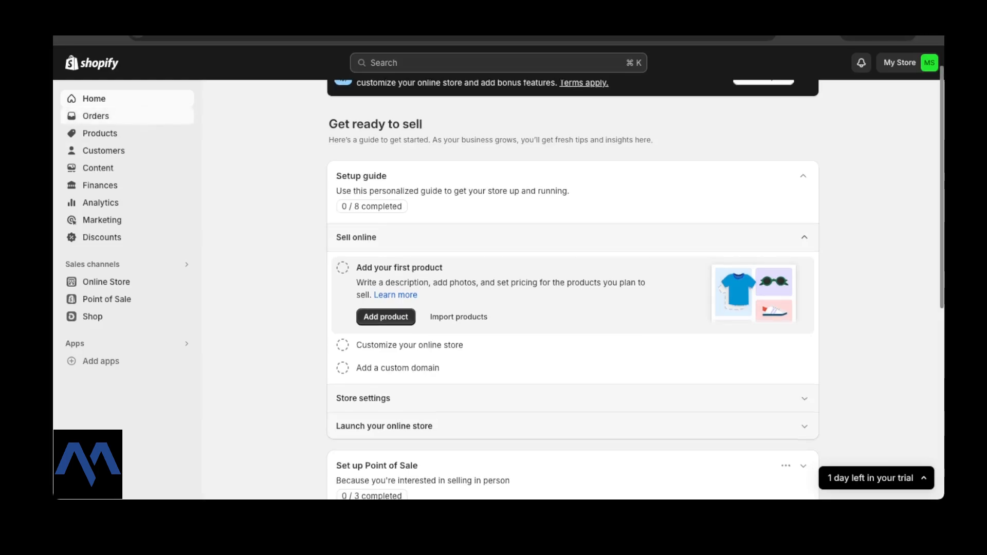
pyautogui.click(95, 116)
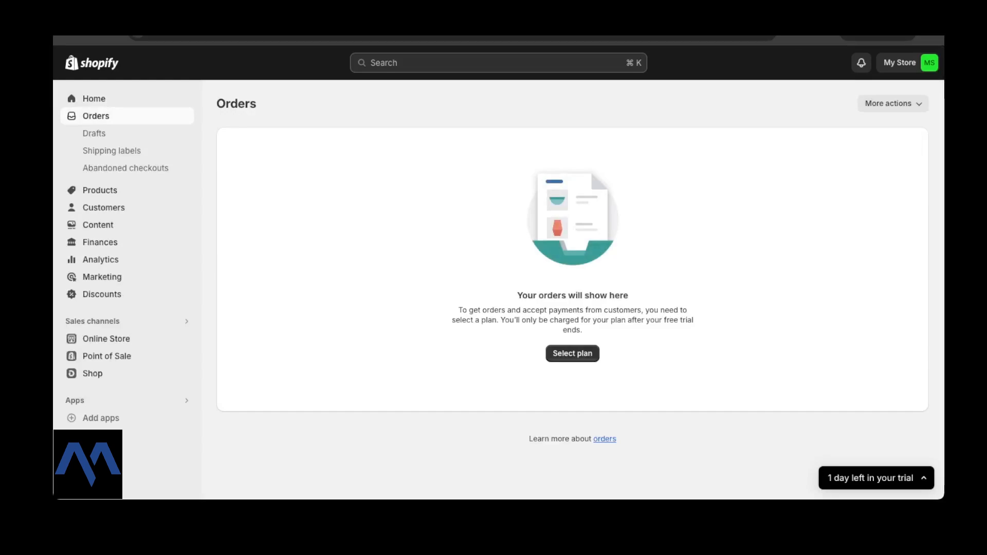
pyautogui.click(100, 190)
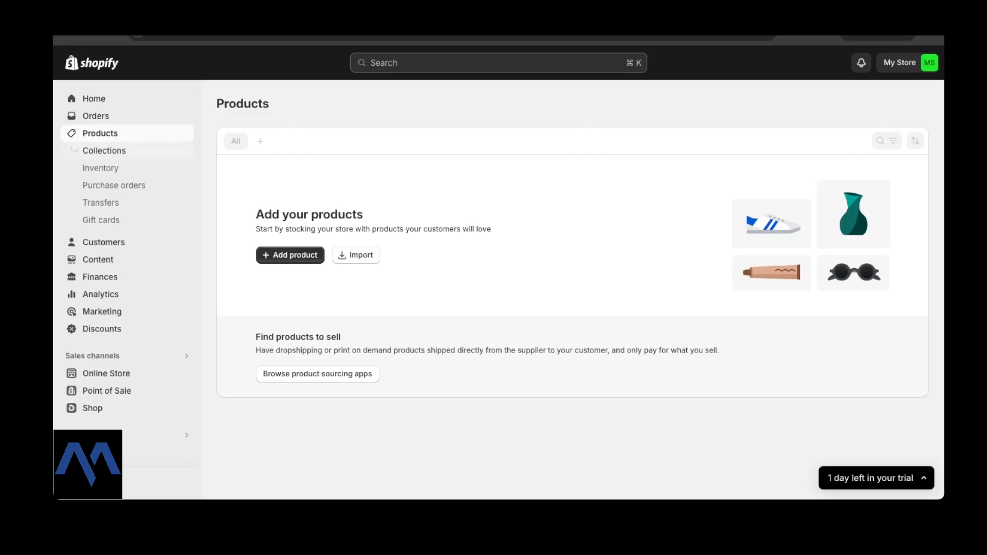
pyautogui.click(103, 242)
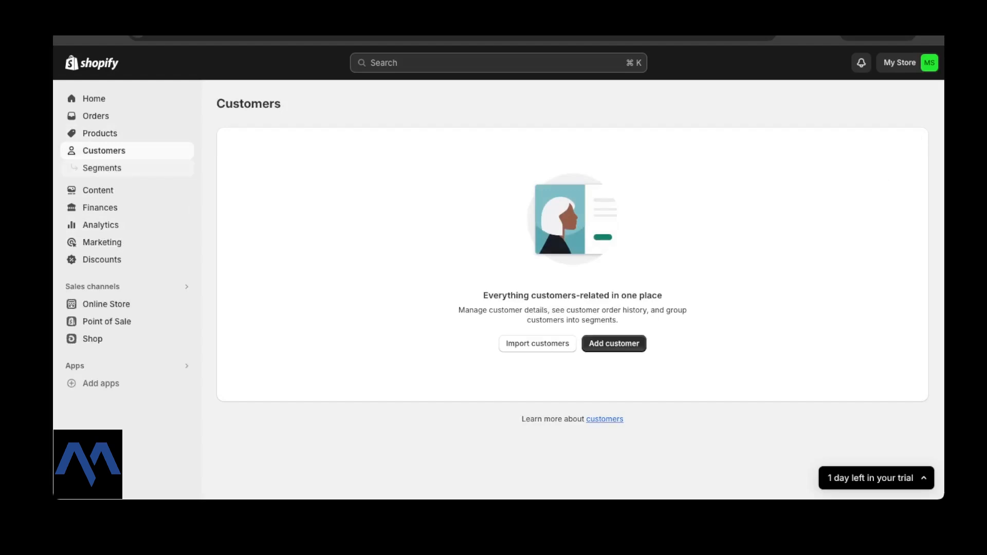
pyautogui.click(97, 191)
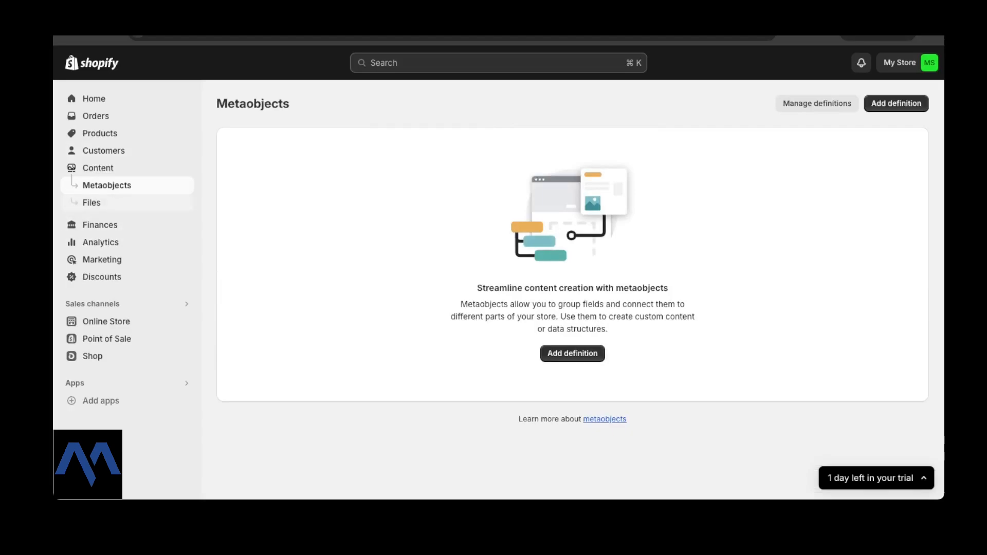
pyautogui.click(91, 203)
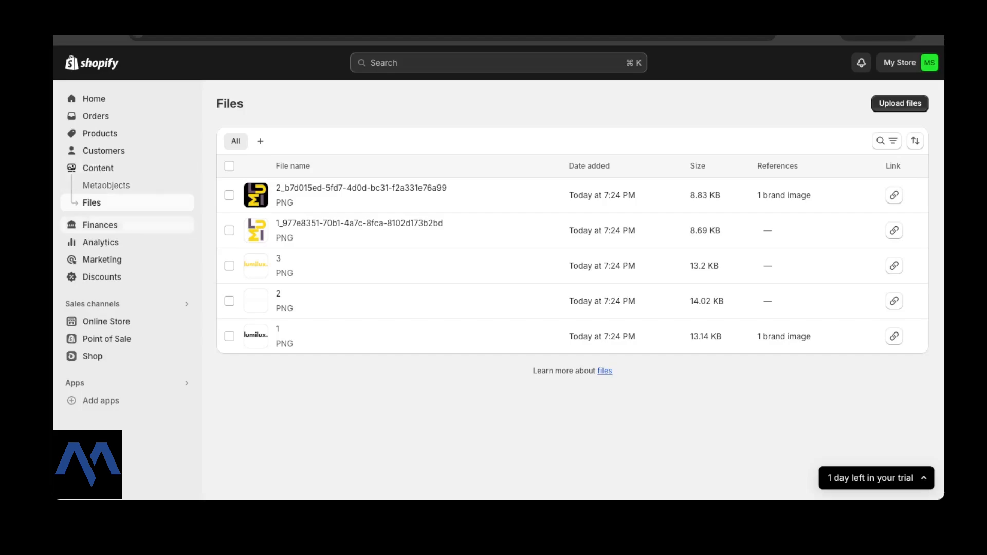
# Look over Finances, then scroll through Analytics' sales, sessions and orders charts.
pyautogui.click(101, 224)
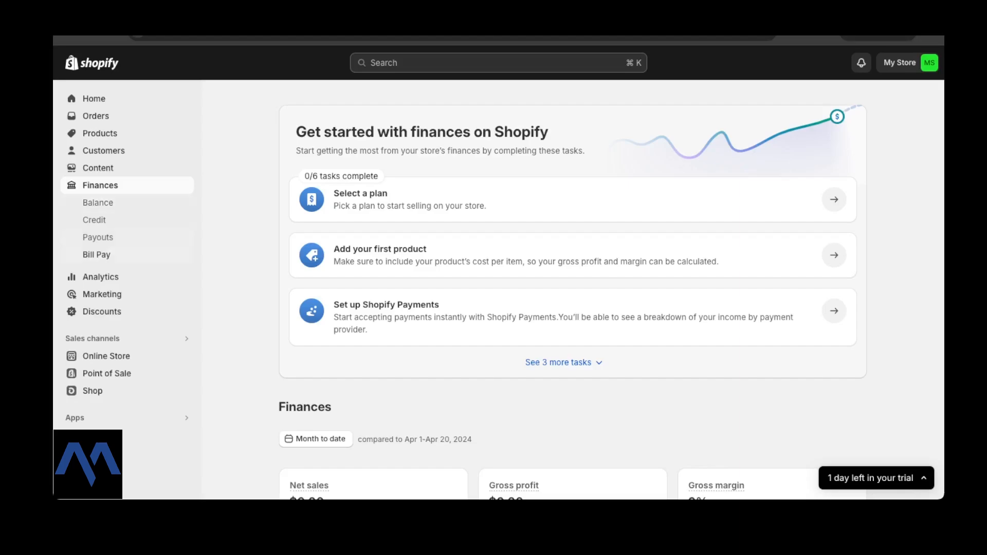
pyautogui.click(100, 277)
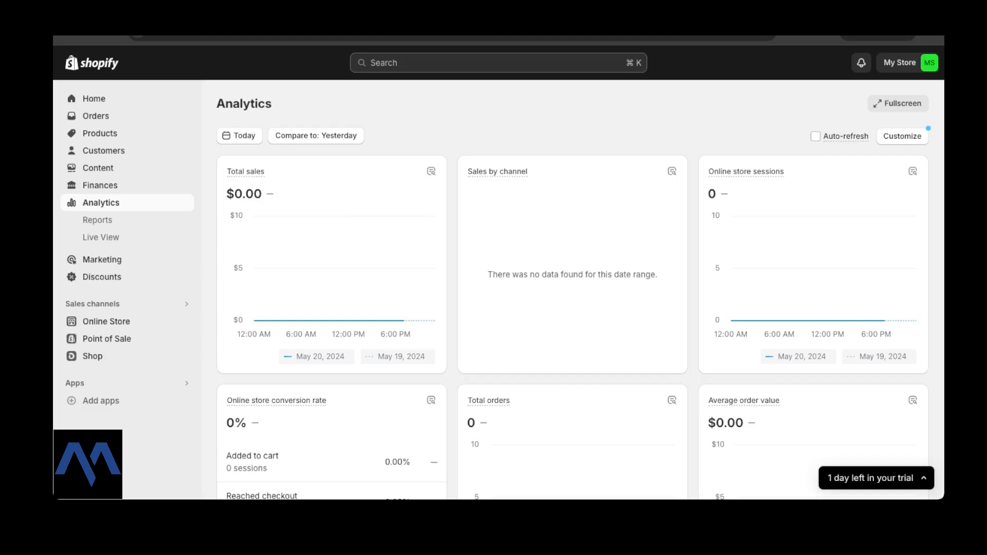
pyautogui.scroll(-2, 572, 288)
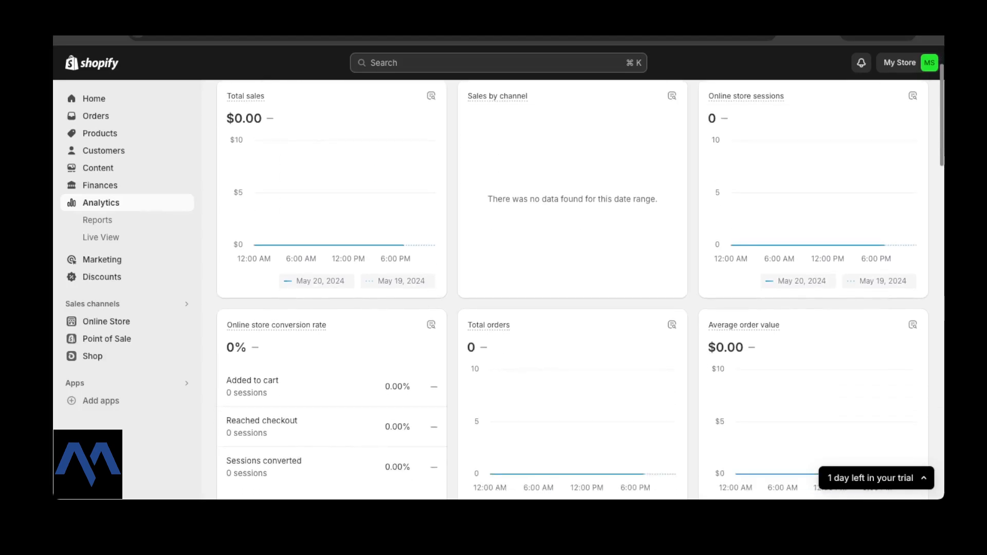
pyautogui.scroll(-2, 572, 288)
pyautogui.moveTo(277, 239)
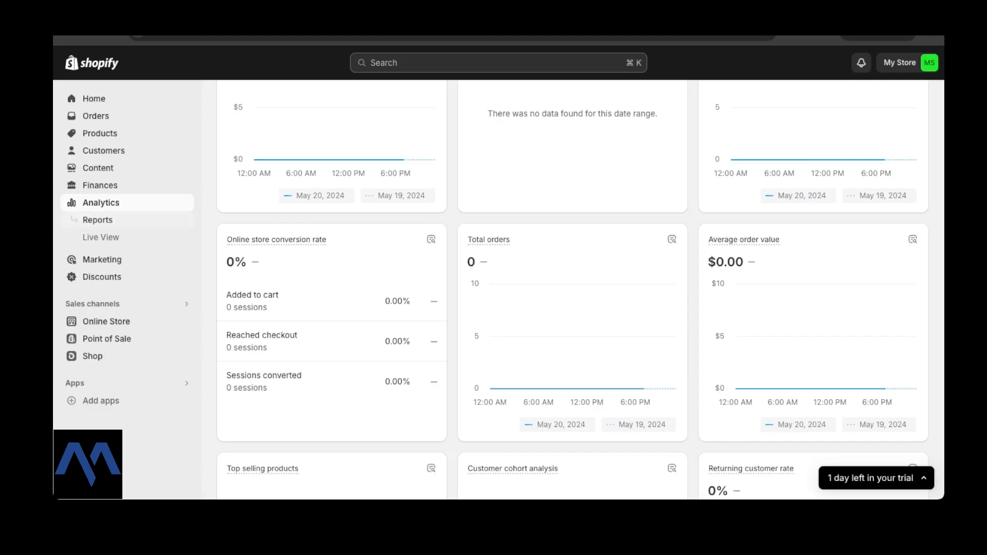
# Visit Marketing and Discounts, then view Online Store themes with Dawn 14.0.0 current.
pyautogui.click(101, 260)
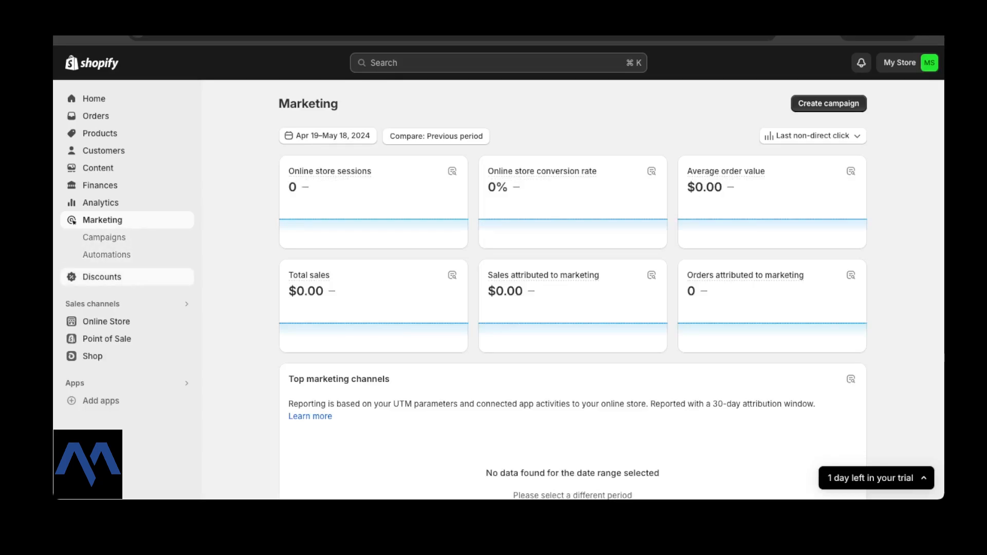
pyautogui.click(101, 277)
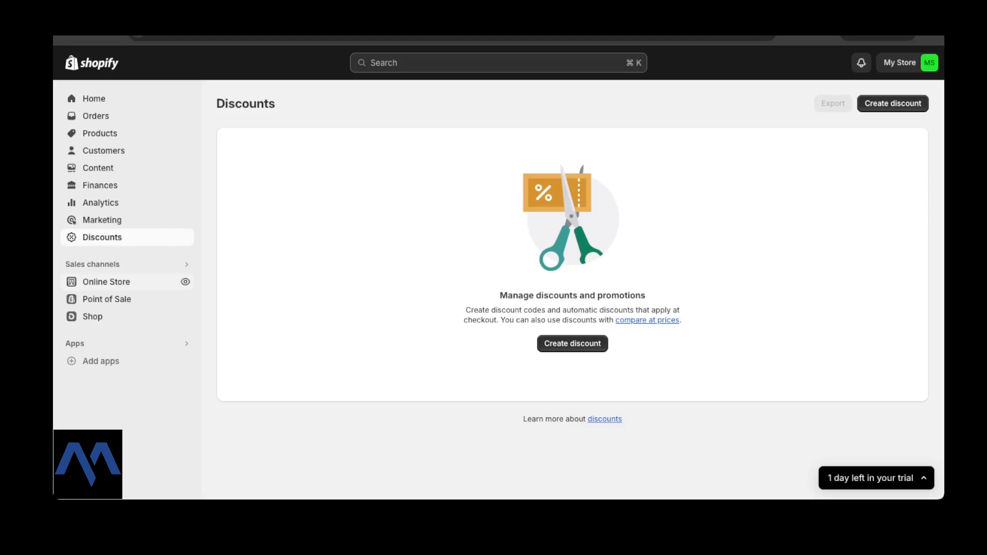
pyautogui.click(106, 282)
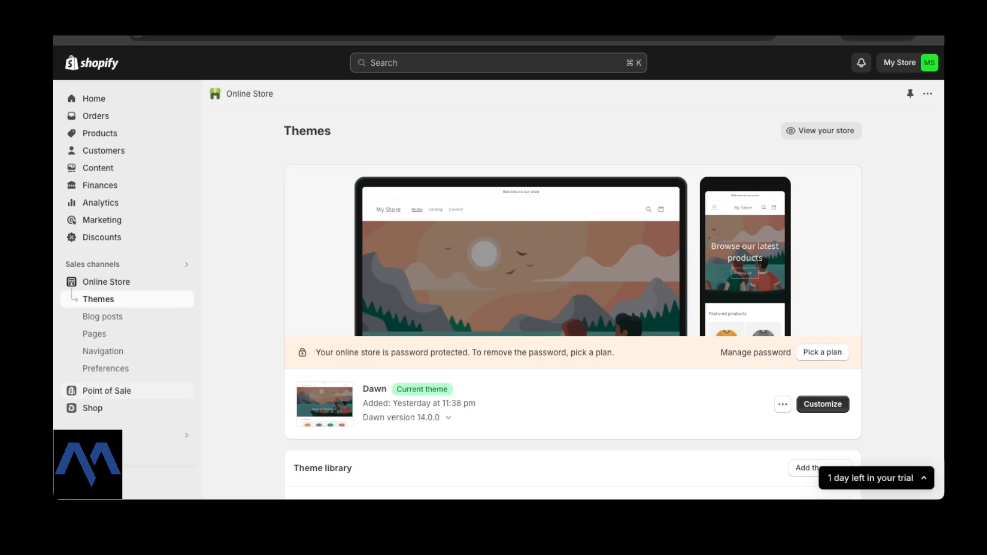
pyautogui.scroll(-1, 127, 391)
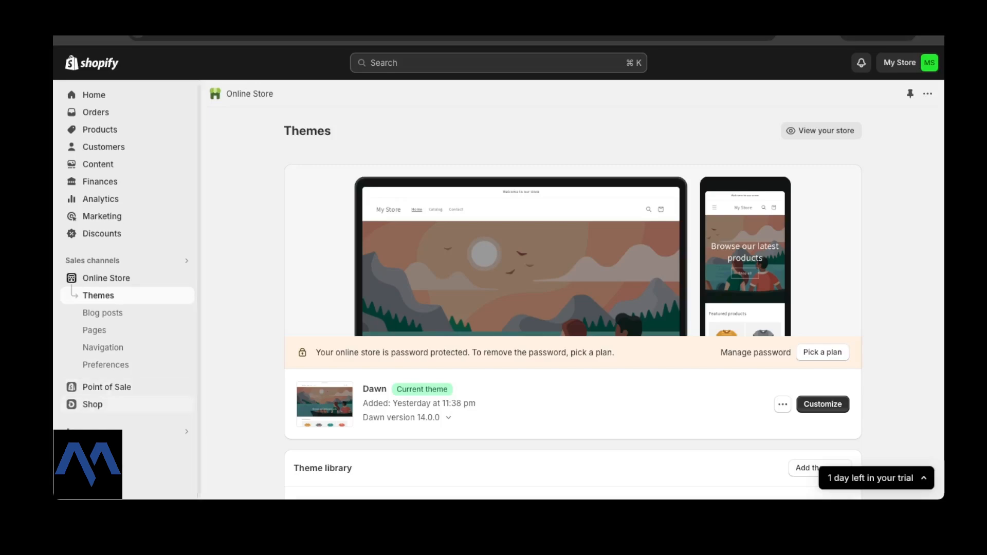